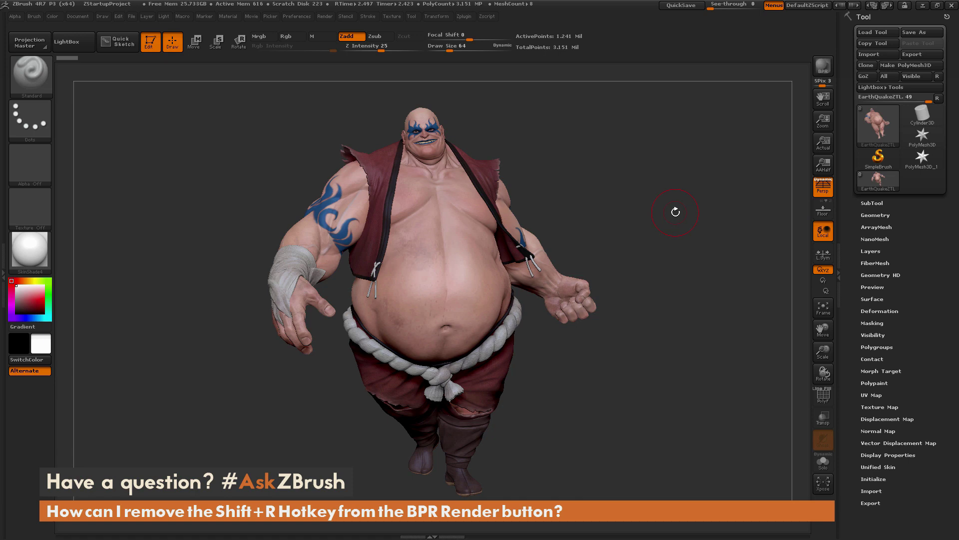
# Rotate the model slightly and trigger a best-preview render with Shift+R
pyautogui.moveTo(670, 225); pyautogui.dragTo(663, 229)
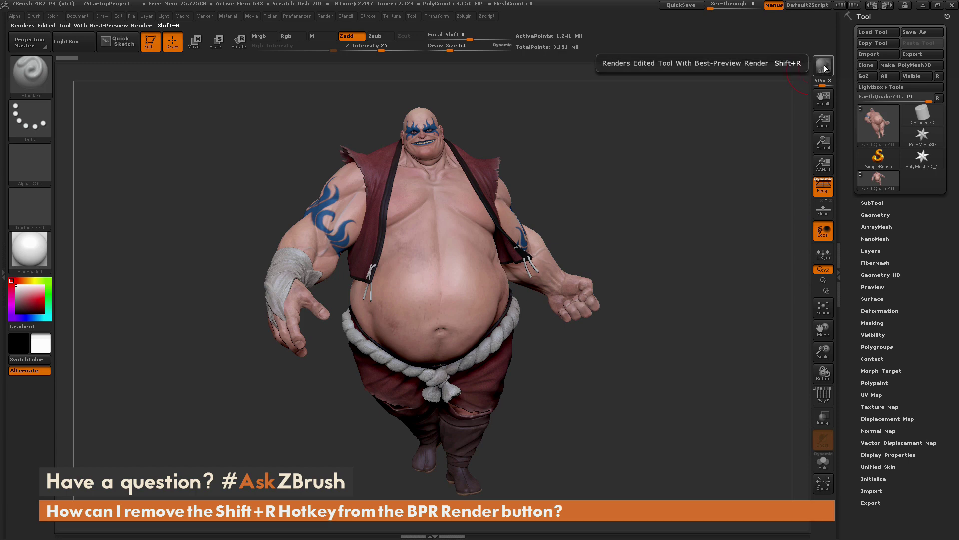
pyautogui.moveTo(672, 180); pyautogui.dragTo(619, 203)
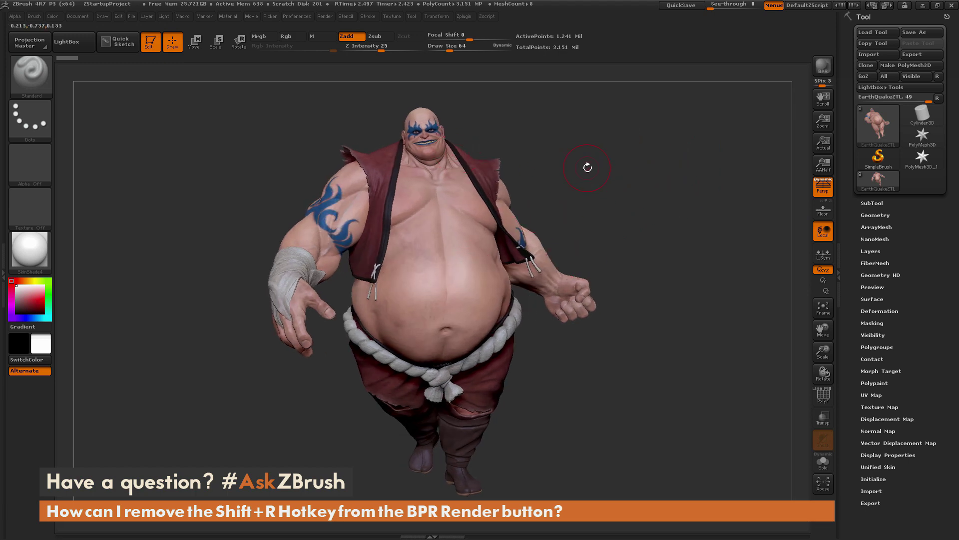
pyautogui.hotkey('shift', 'r')
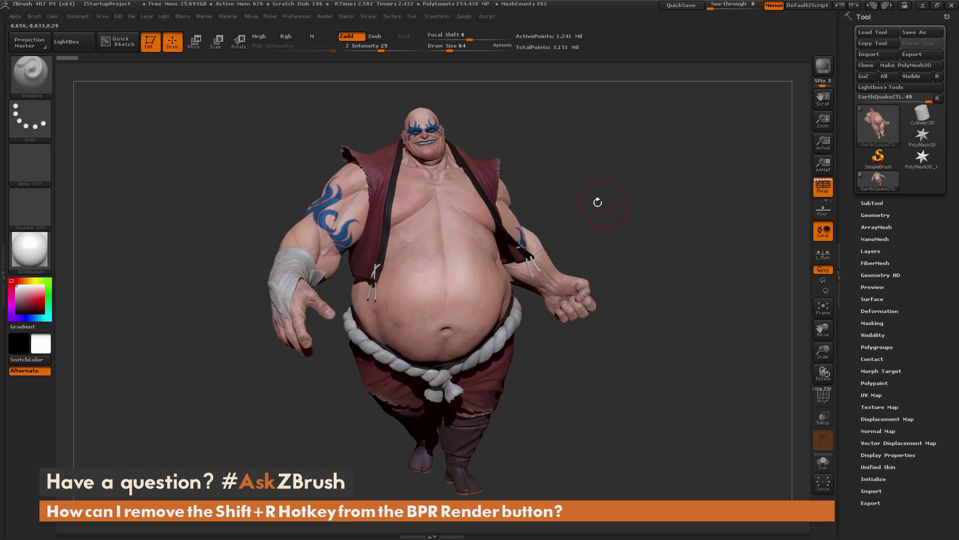
pyautogui.moveTo(653, 211); pyautogui.dragTo(652, 200)
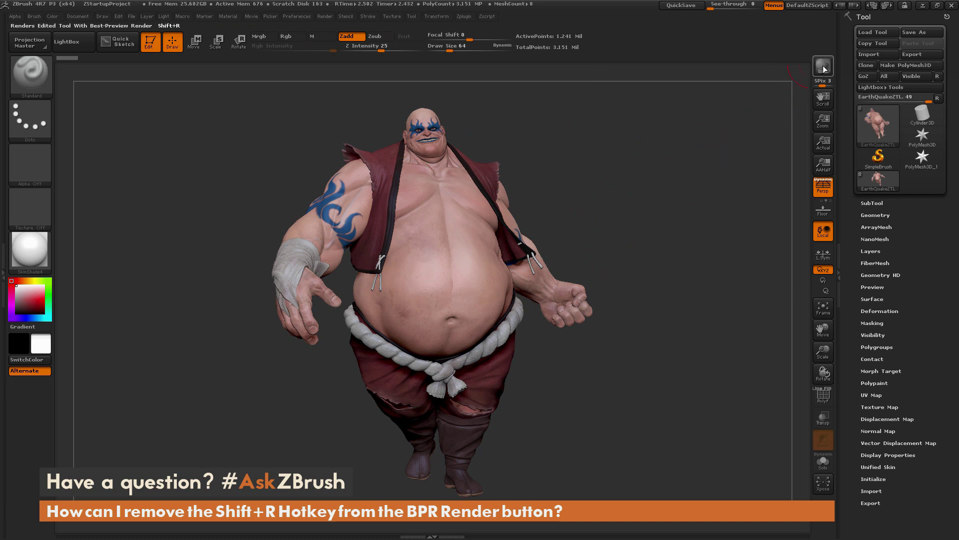
# Try to remove BPR's standard Shift+R hotkey through hotkey assignment
pyautogui.press('ctrl')
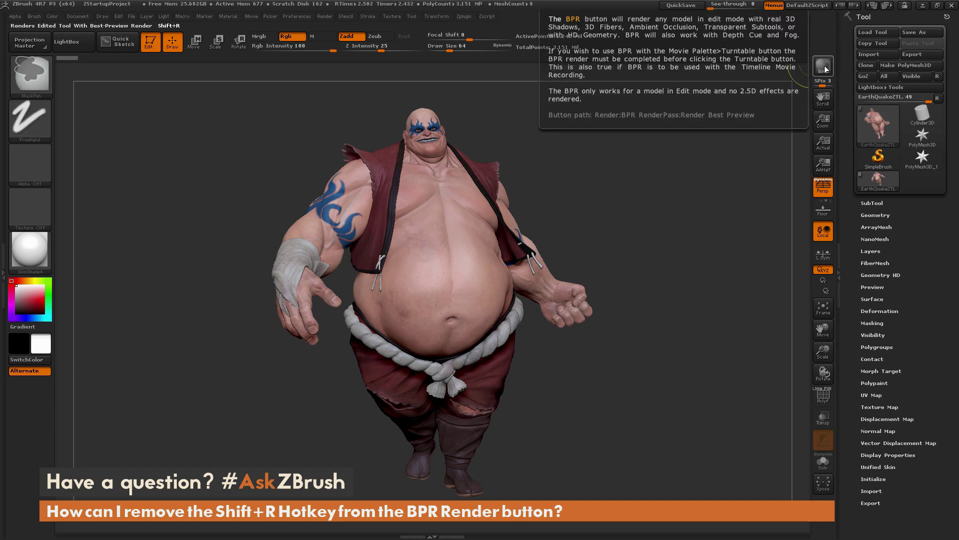
pyautogui.keyDown('ctrl'); pyautogui.keyDown('alt'); pyautogui.click(825, 68); pyautogui.keyUp('alt'); pyautogui.keyUp('ctrl')
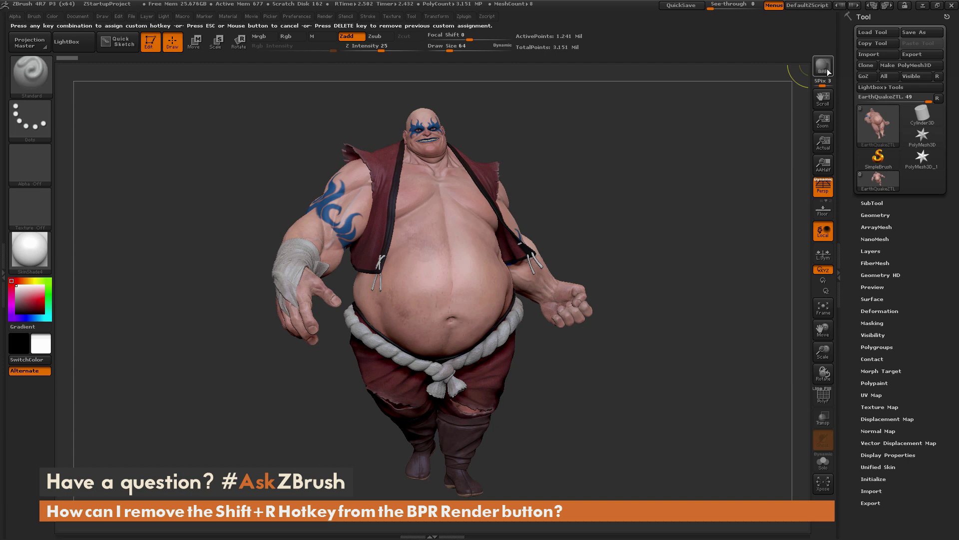
pyautogui.press('Delete')
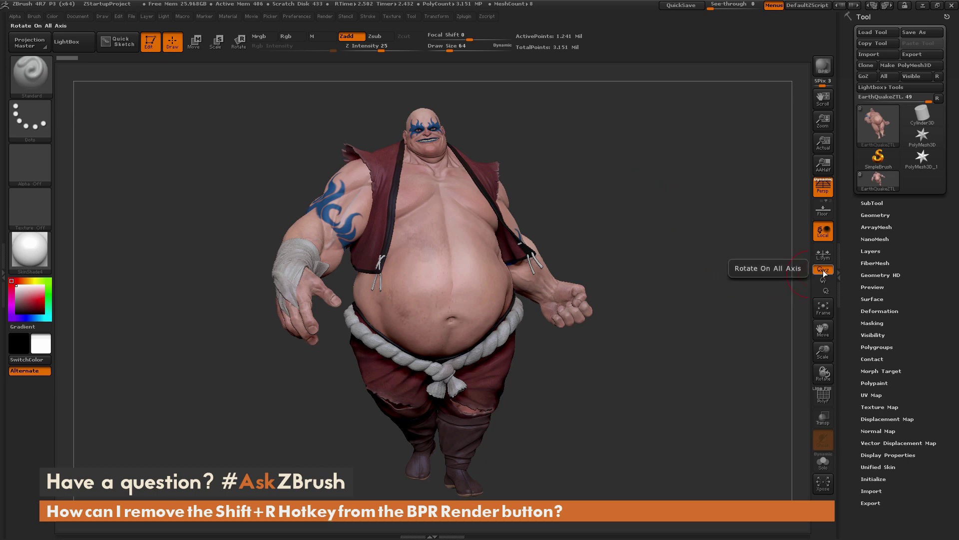
# Assign Shift+R to Rotate XYZ and turn the model to test it
pyautogui.press('ctrl')
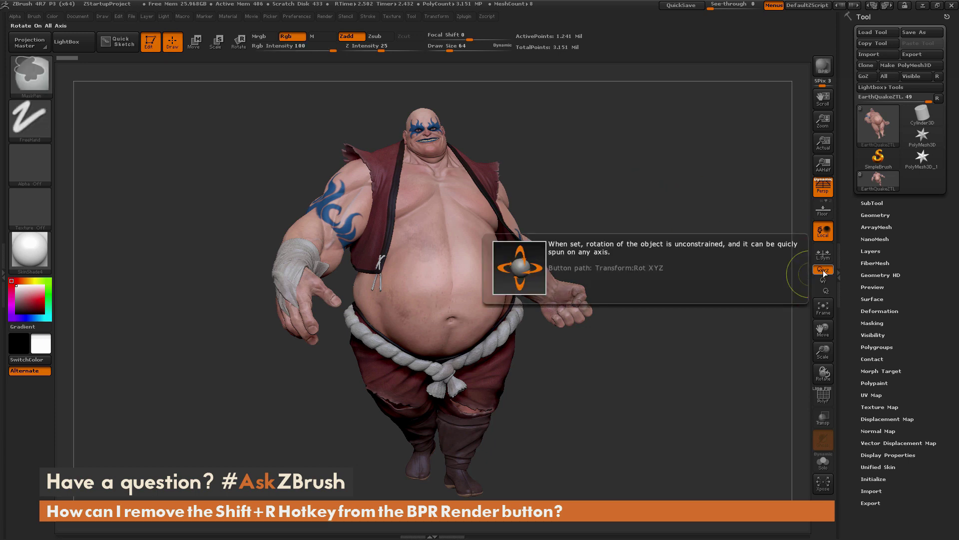
pyautogui.keyDown('ctrl'); pyautogui.keyDown('alt'); pyautogui.click(823, 270); pyautogui.keyUp('alt'); pyautogui.keyUp('ctrl')
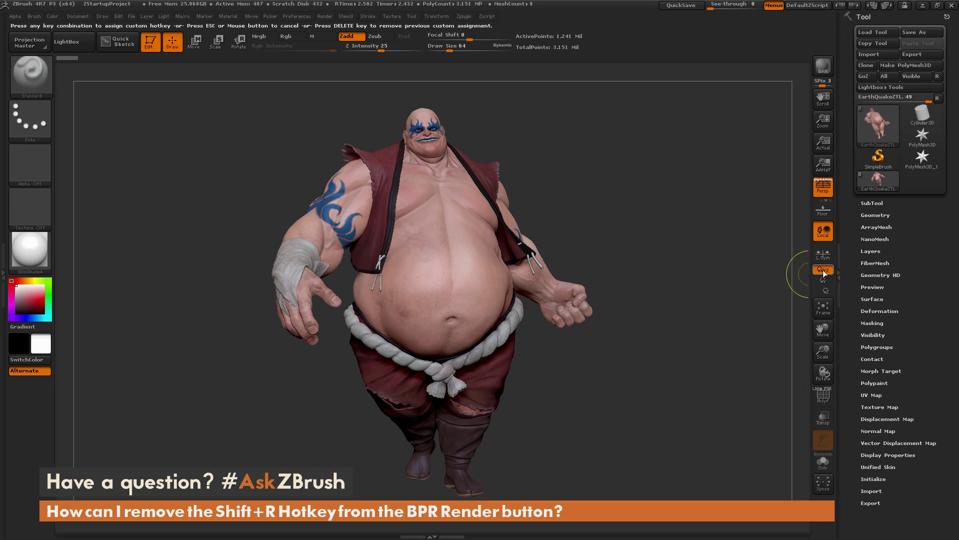
pyautogui.press('shift')
pyautogui.hotkey('shift', 'r')
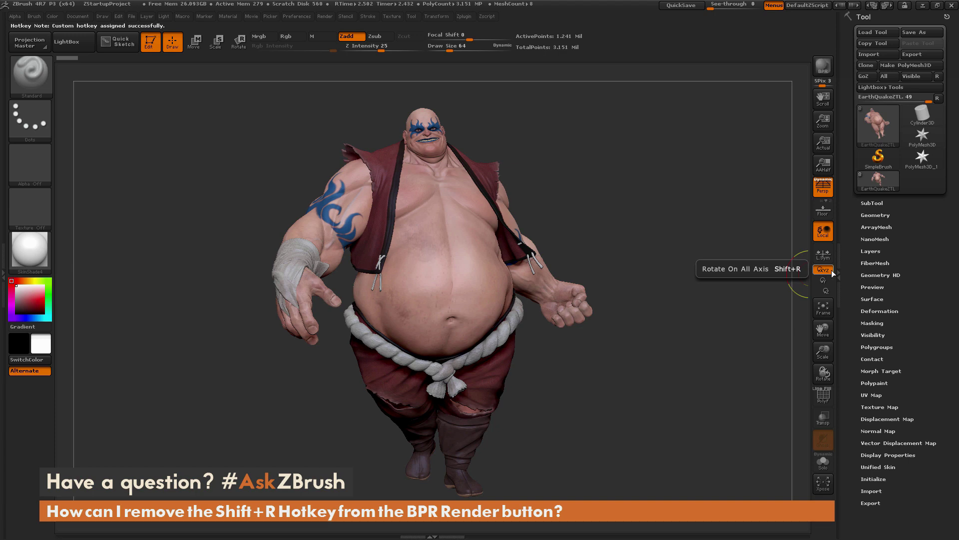
pyautogui.moveTo(582, 172)
pyautogui.mouseDown()
pyautogui.moveTo(610, 172)
pyautogui.moveTo(599, 175)
pyautogui.moveTo(622, 185)
pyautogui.moveTo(606, 180)
pyautogui.moveTo(631, 175)
pyautogui.moveTo(553, 163)
pyautogui.moveTo(590, 165)
pyautogui.mouseUp()
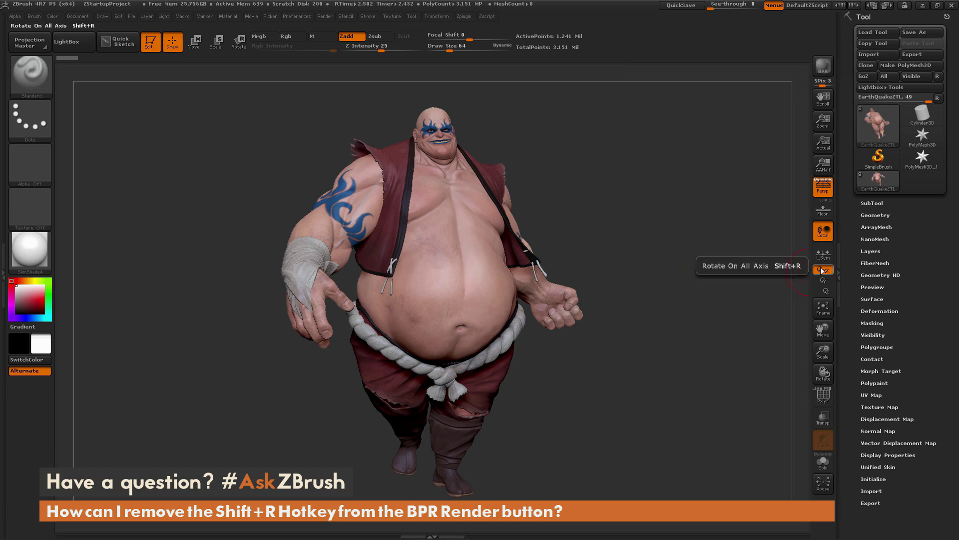
pyautogui.moveTo(645, 173); pyautogui.dragTo(638, 195)
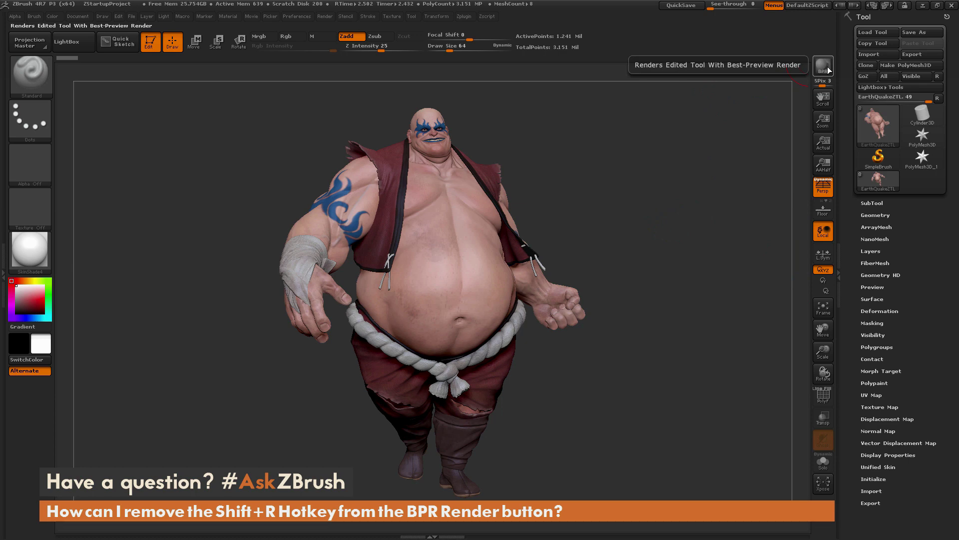
pyautogui.moveTo(687, 198); pyautogui.dragTo(672, 210)
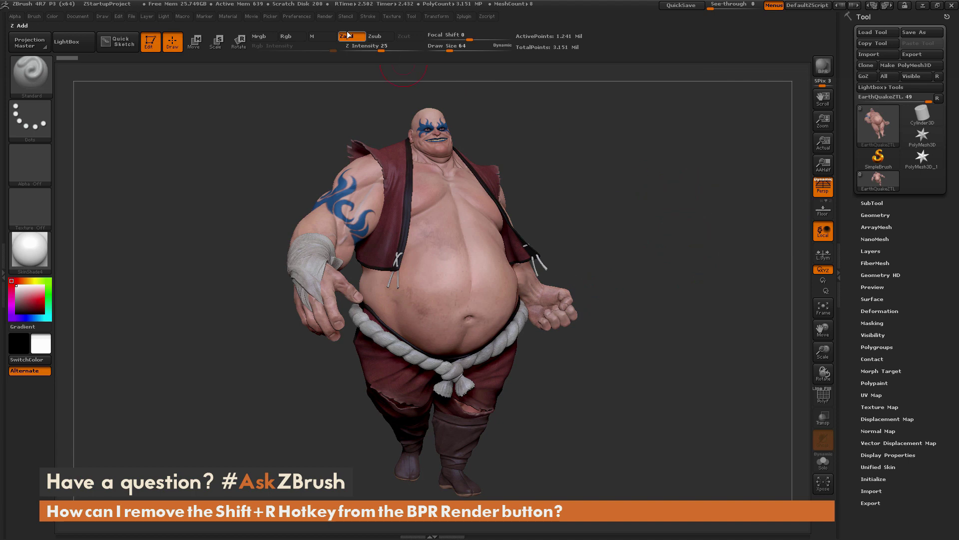
# Save the hotkeys from Preferences > Hotkeys to a file named Hotkeys
pyautogui.click(296, 16)
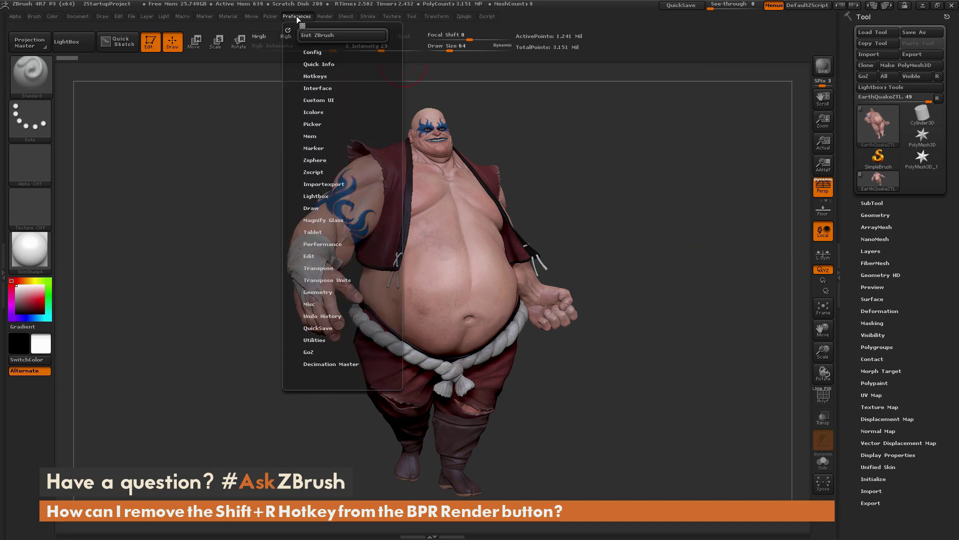
pyautogui.click(319, 76)
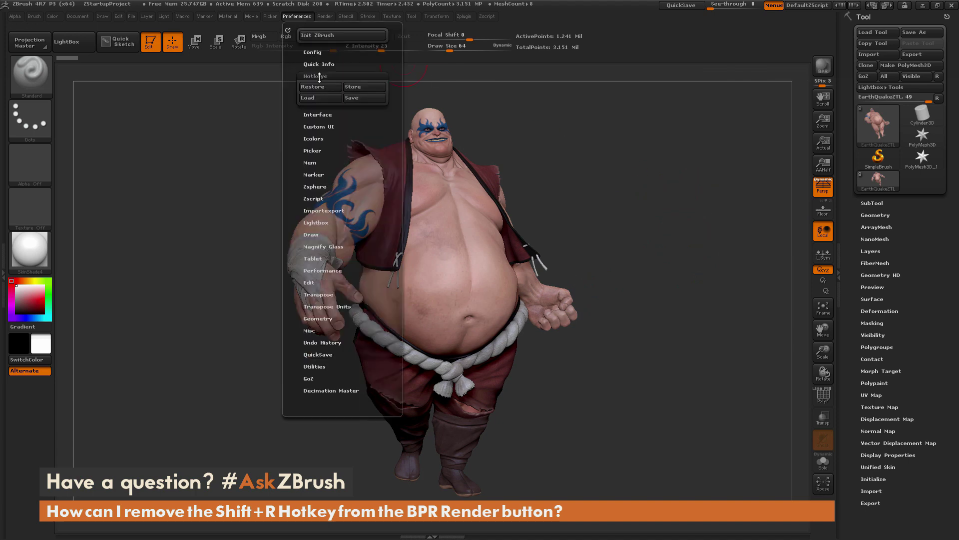
pyautogui.click(356, 99)
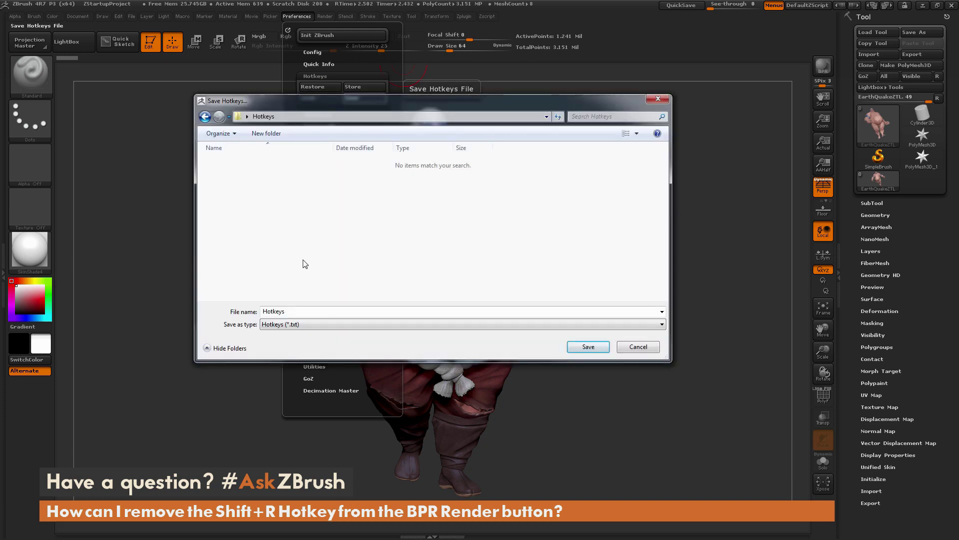
pyautogui.click(587, 346)
pyautogui.moveTo(630, 212); pyautogui.dragTo(687, 223)
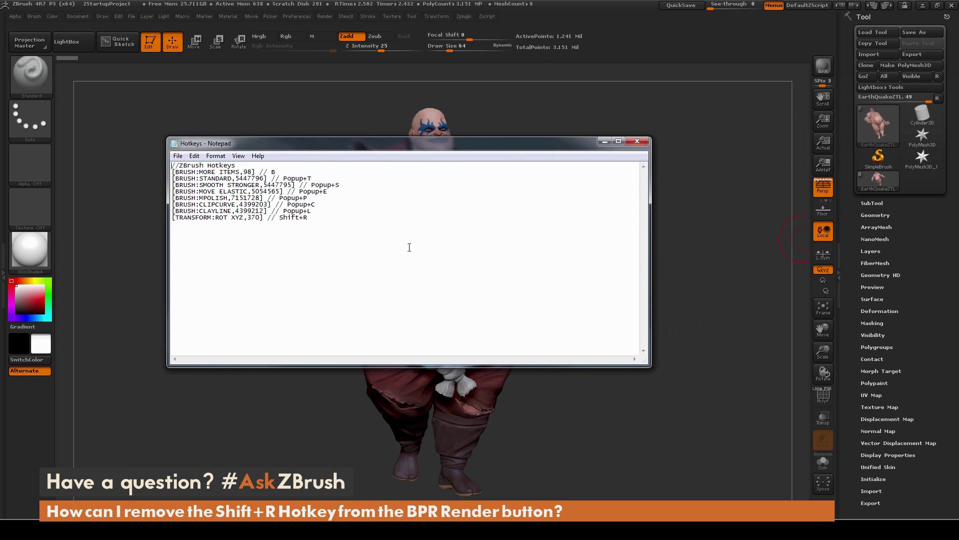
# Select parts of the TRANSFORM:ROT XYZ,370 line, then check Rotate XYZ help in ZBrush
pyautogui.click(364, 222)
pyautogui.moveTo(246, 219); pyautogui.dragTo(256, 220)
pyautogui.moveTo(315, 221); pyautogui.dragTo(280, 221)
pyautogui.moveTo(353, 221); pyautogui.dragTo(172, 218)
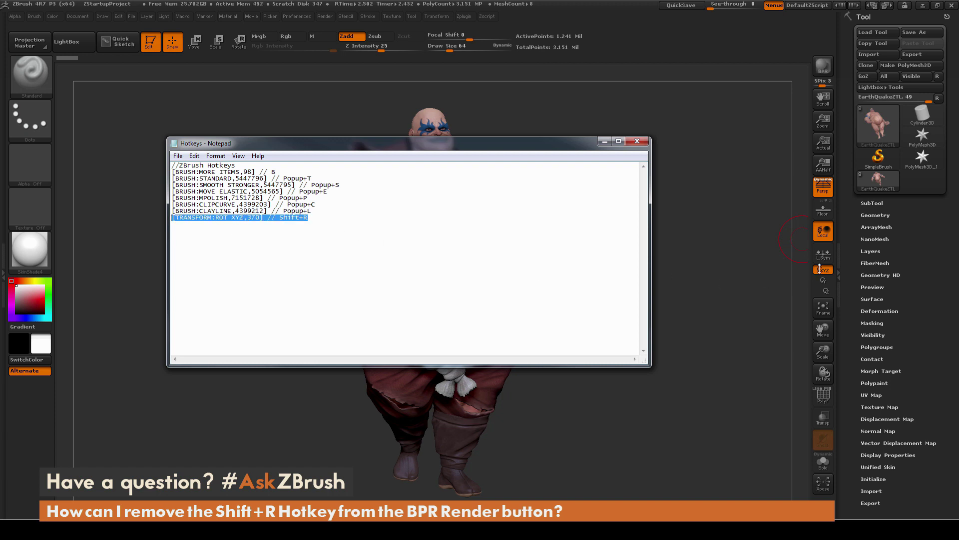
pyautogui.click(531, 270)
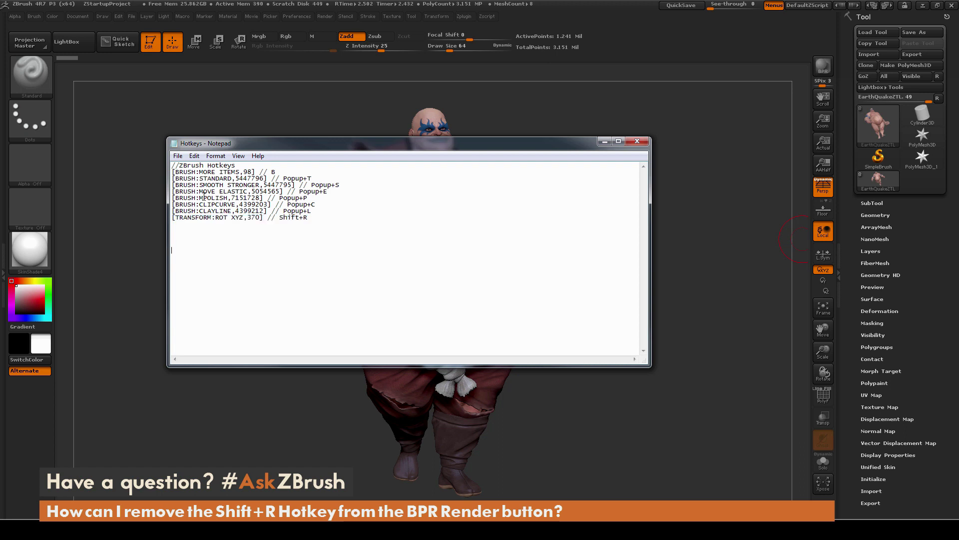
pyautogui.moveTo(174, 218); pyautogui.dragTo(244, 219)
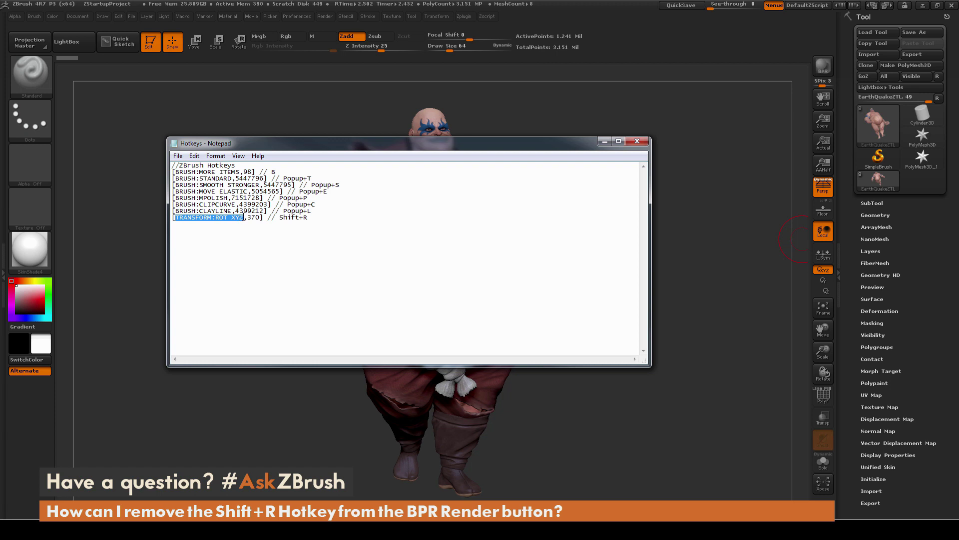
pyautogui.moveTo(173, 218); pyautogui.dragTo(241, 218)
pyautogui.click(646, 95)
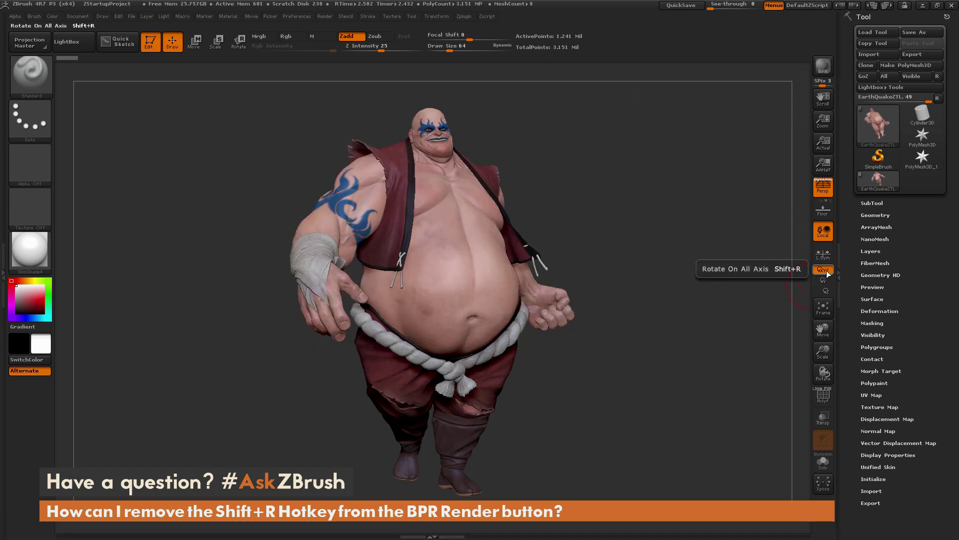
pyautogui.press('ctrl')
pyautogui.press('ctrl')
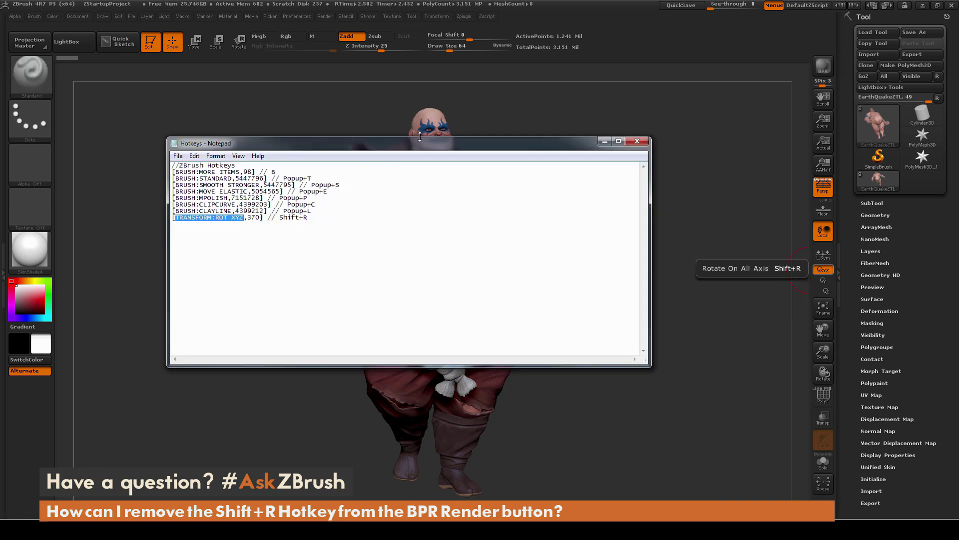
# Reselect the 3 of 370 and the Shift+R comment, then open ZBrush Preferences
pyautogui.click(204, 223)
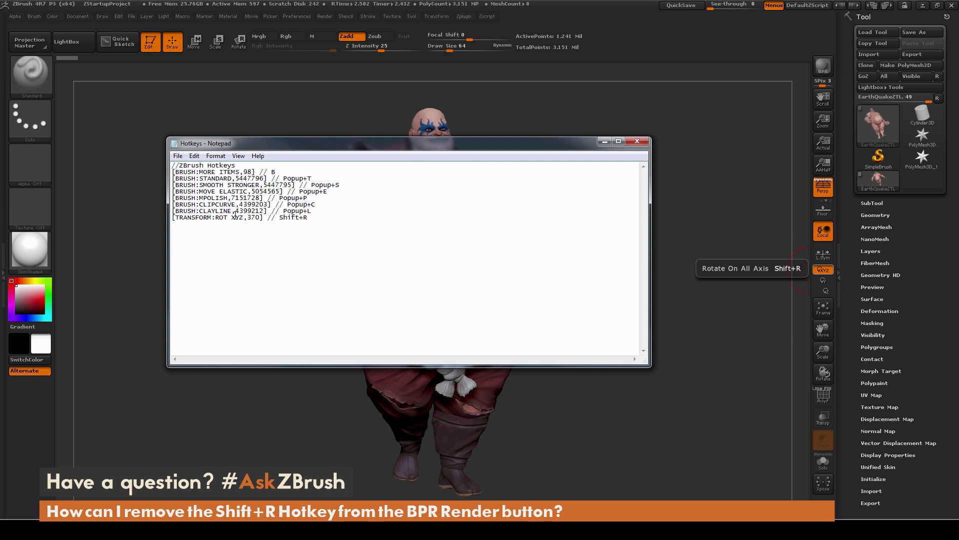
pyautogui.moveTo(247, 219); pyautogui.dragTo(255, 220)
pyautogui.click(251, 218)
pyautogui.click(259, 224)
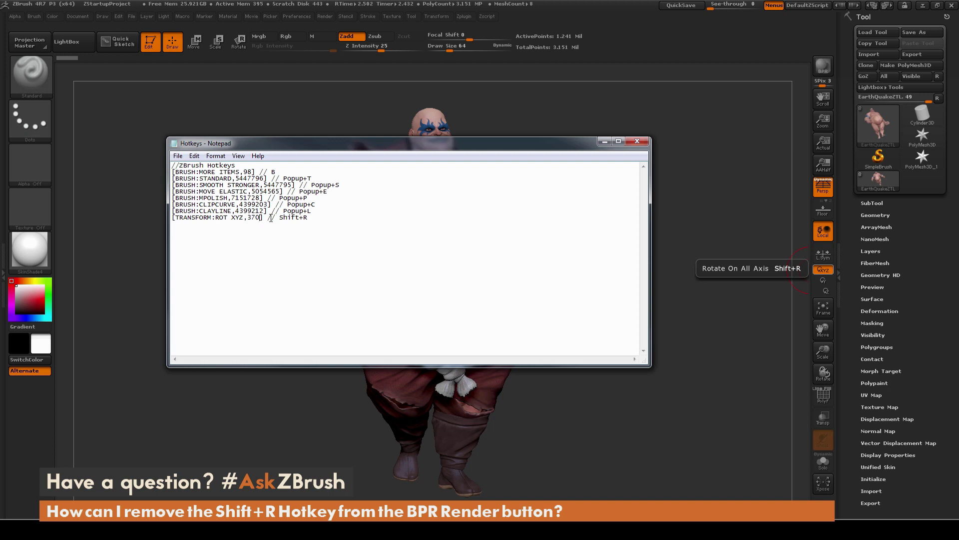
pyautogui.moveTo(310, 218); pyautogui.dragTo(261, 218)
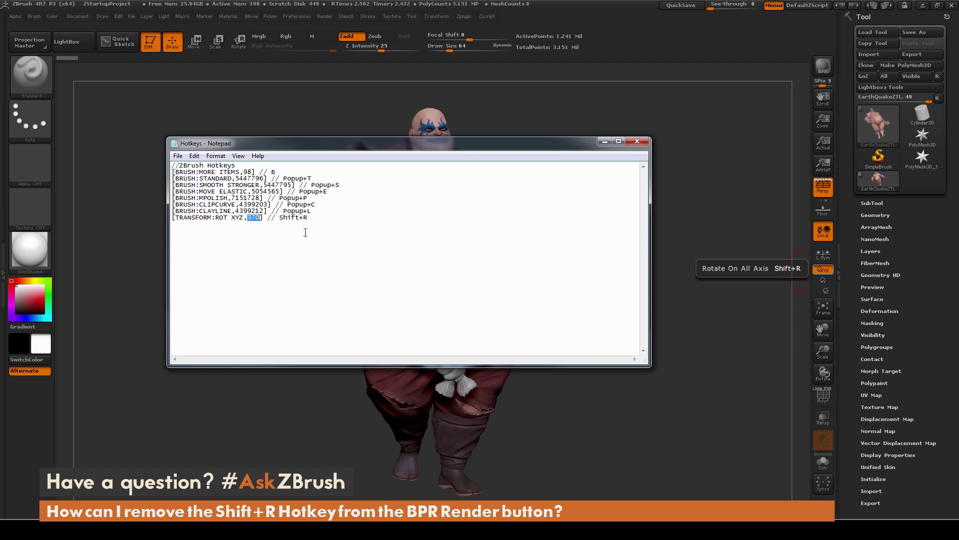
pyautogui.click(261, 218)
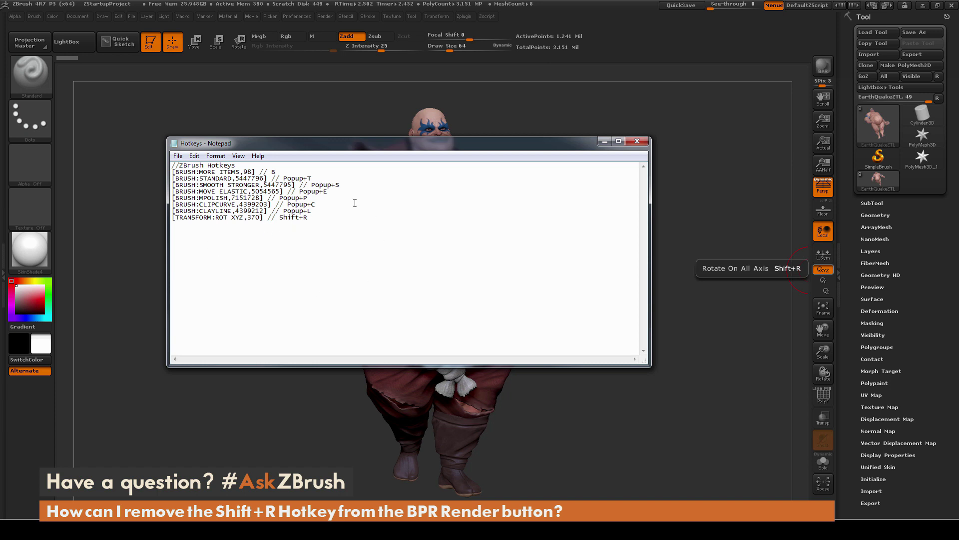
pyautogui.click(356, 112)
pyautogui.click(300, 16)
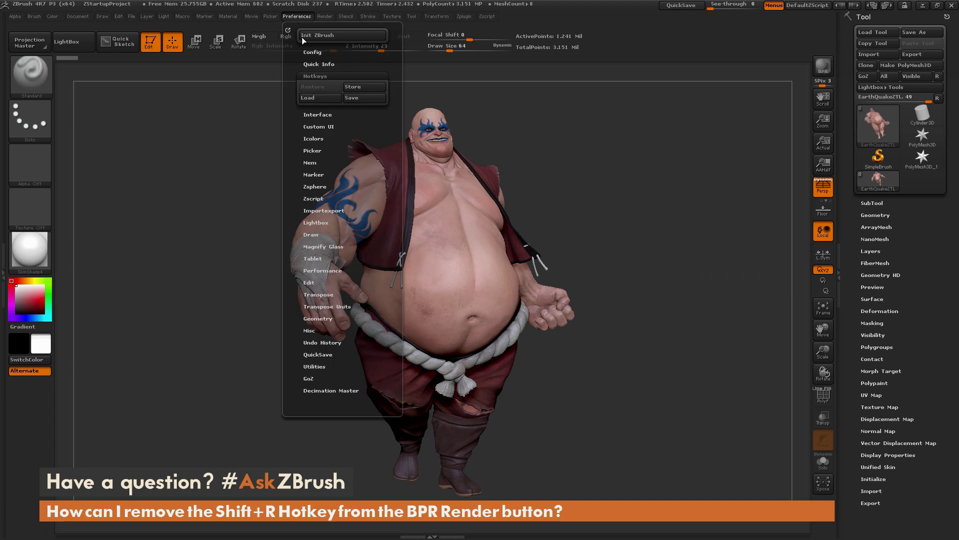
pyautogui.click(310, 366)
pyautogui.moveTo(310, 364); pyautogui.dragTo(309, 264)
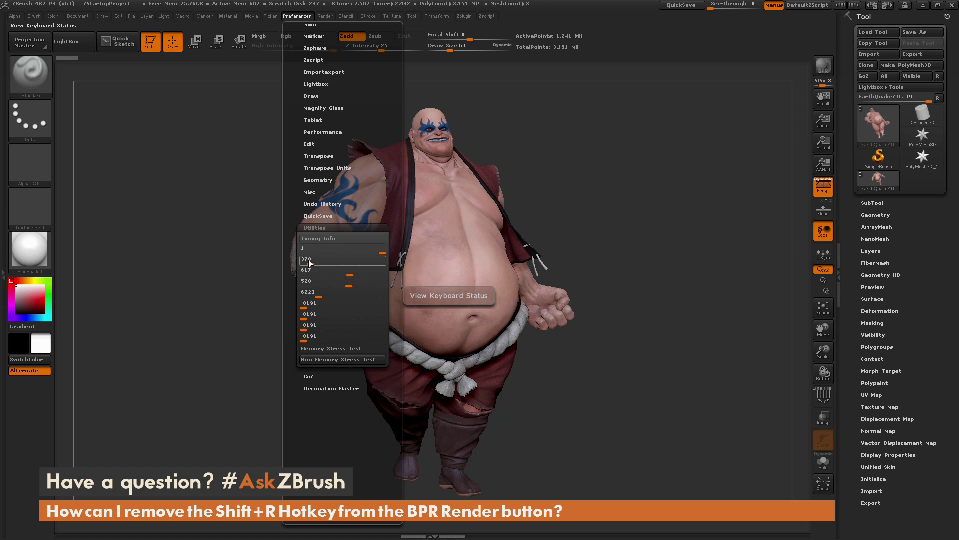
pyautogui.moveTo(294, 110); pyautogui.dragTo(295, 222)
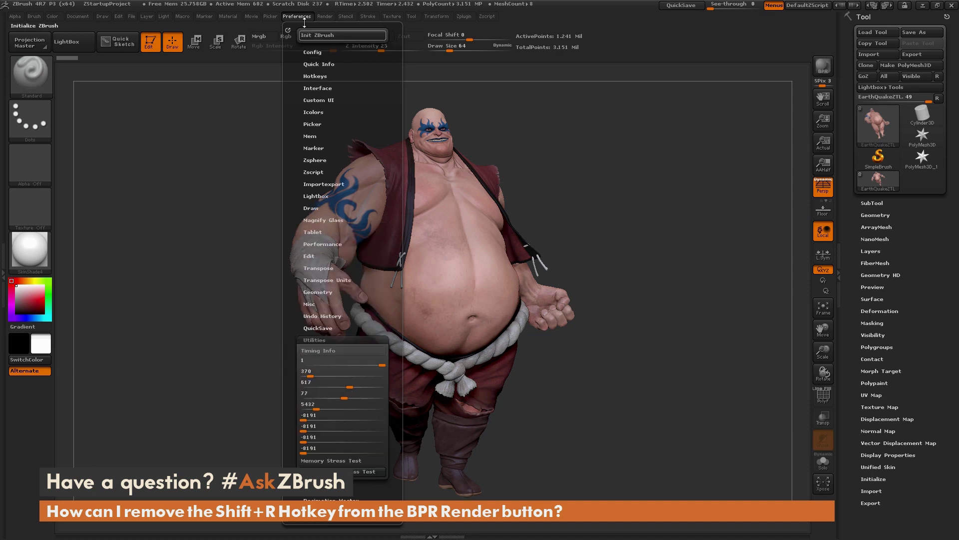
pyautogui.moveTo(289, 31); pyautogui.dragTo(845, 26)
pyautogui.scroll(-5, 873, 150)
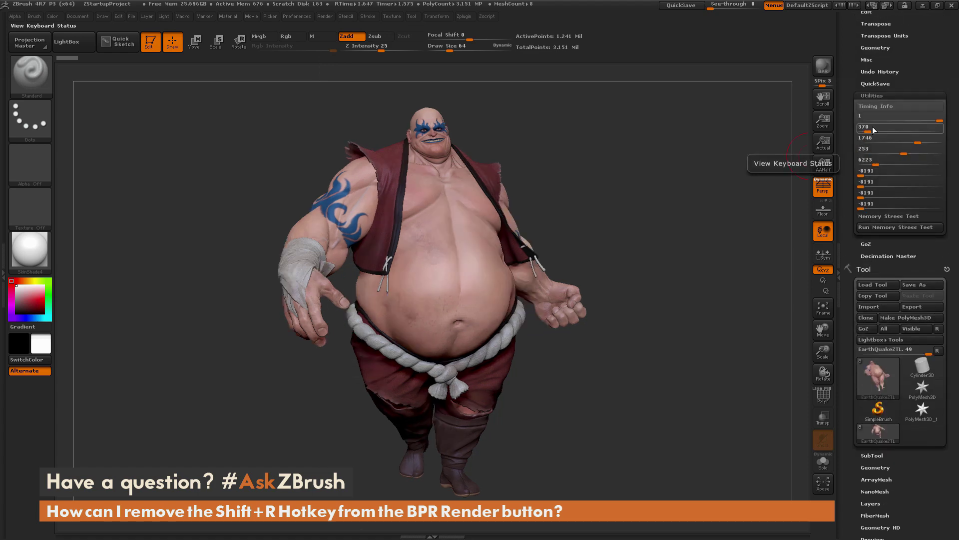
pyautogui.press('ctrl')
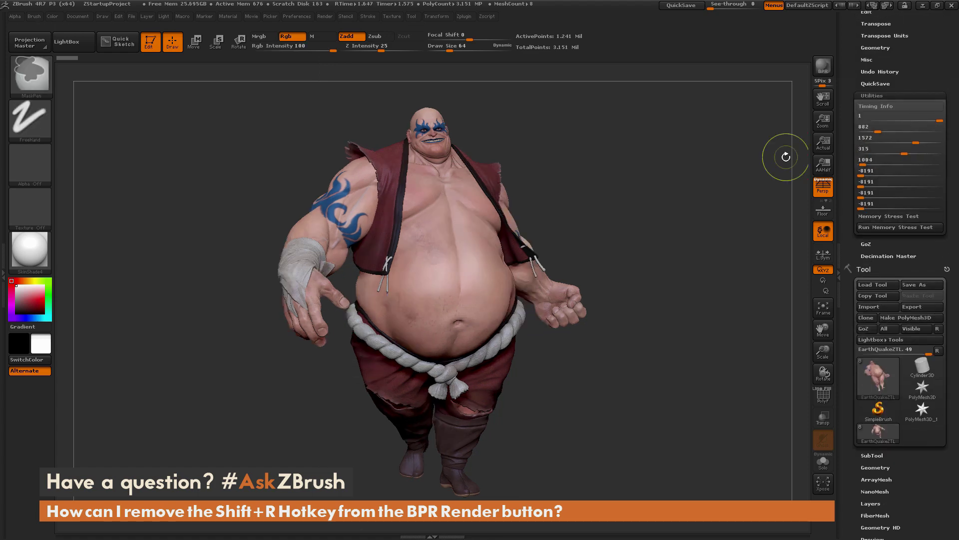
pyautogui.press('ctrl')
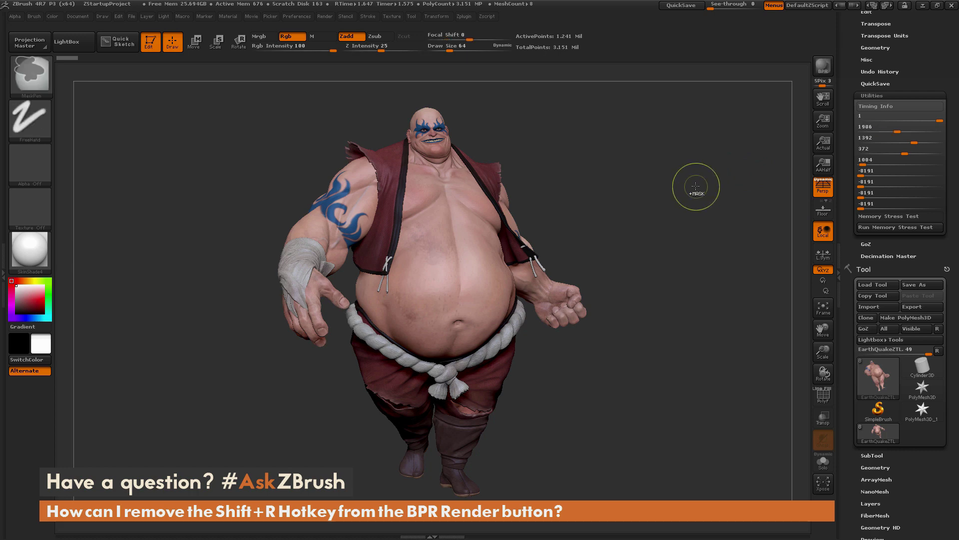
pyautogui.press('ctrl')
pyautogui.press('ctrl')
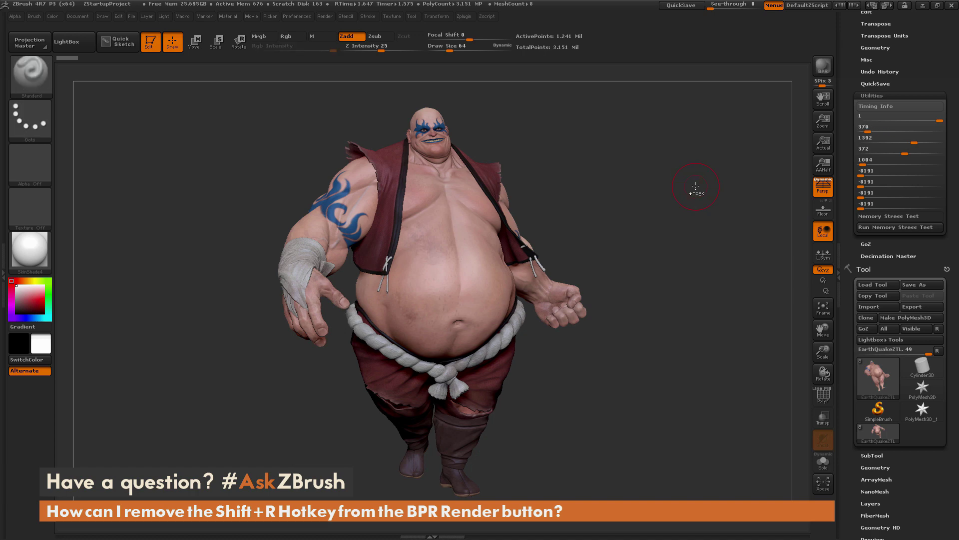
pyautogui.press('ctrl')
pyautogui.press('ctrl')
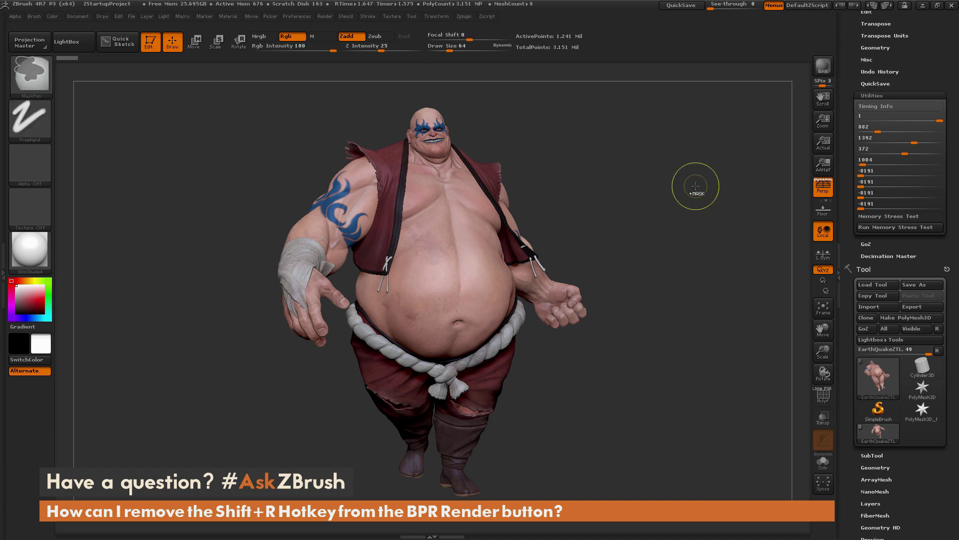
pyautogui.press('ctrl')
pyautogui.press('ctrl')
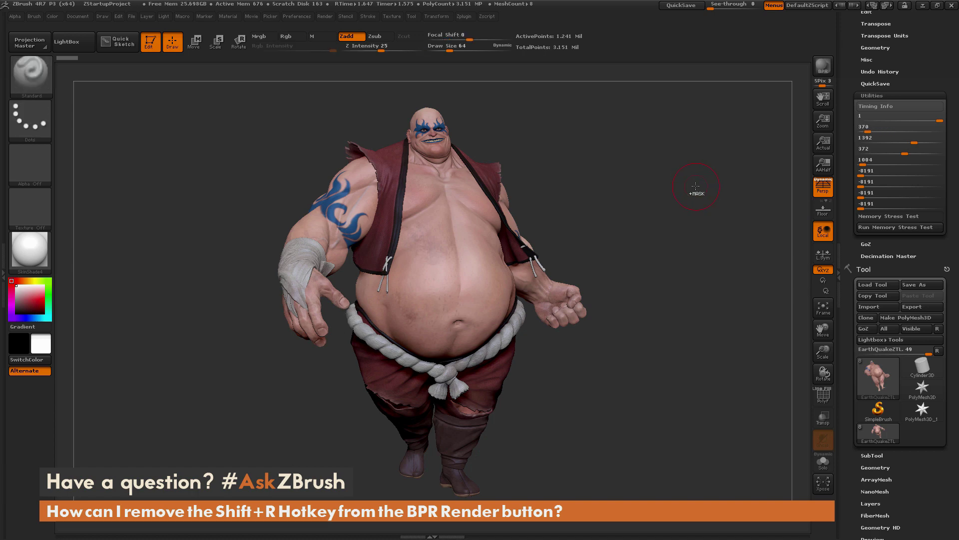
pyautogui.press('ctrl')
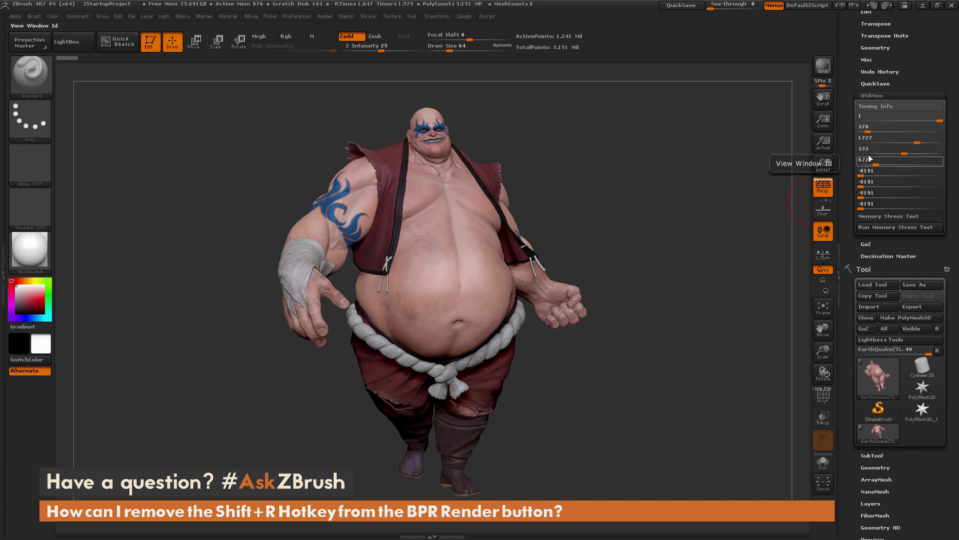
pyautogui.press('shift')
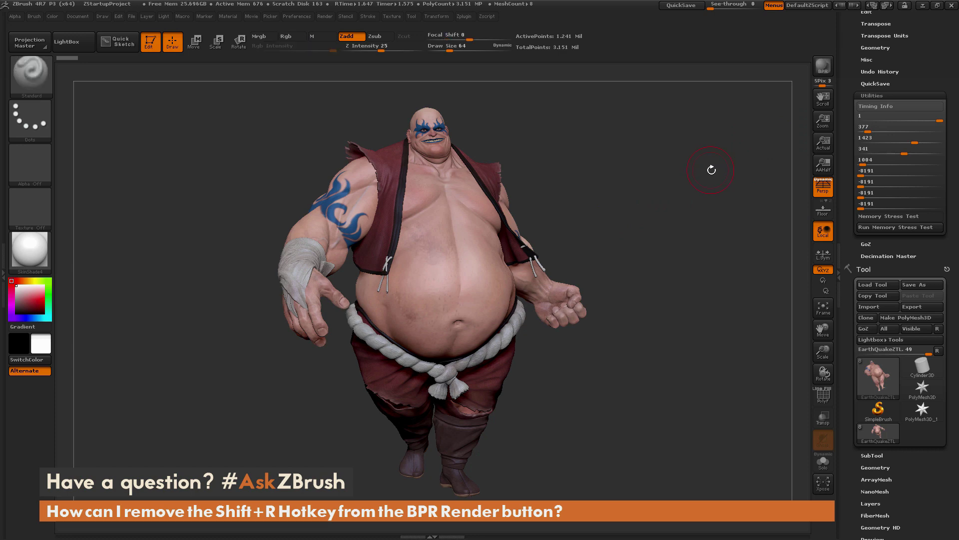
# Change the ROT XYZ entry to read 377 // Shift+Y
pyautogui.moveTo(262, 219); pyautogui.dragTo(257, 221)
pyautogui.write('7')
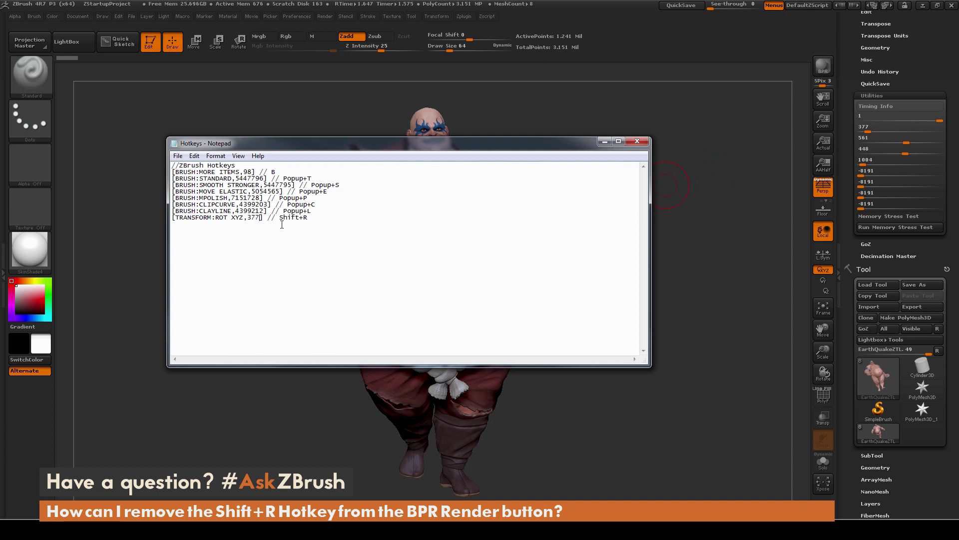
pyautogui.click(306, 220)
pyautogui.hotkey('shift', 'Left')
pyautogui.write('Y')
# Save the edited Hotkeys file in Notepad
pyautogui.click(178, 156)
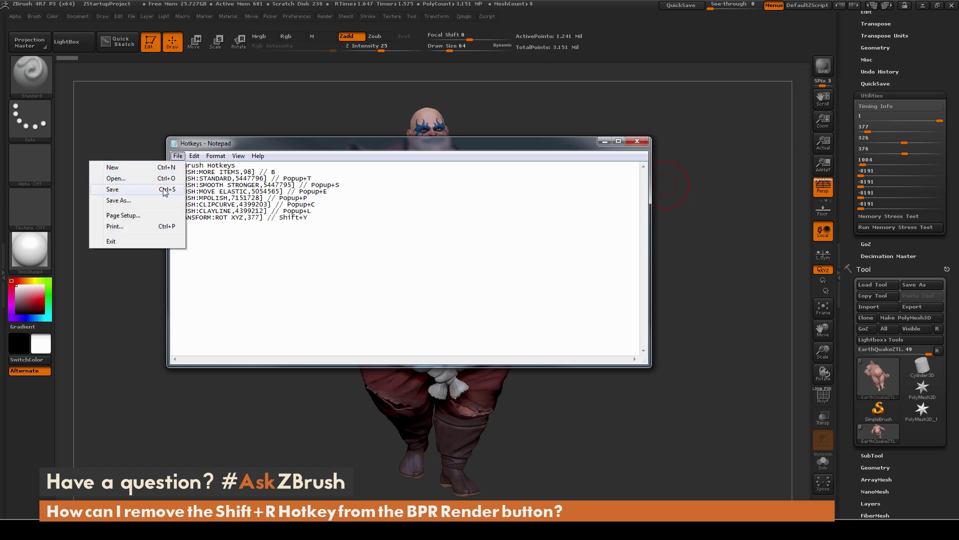
pyautogui.click(112, 190)
pyautogui.click(637, 141)
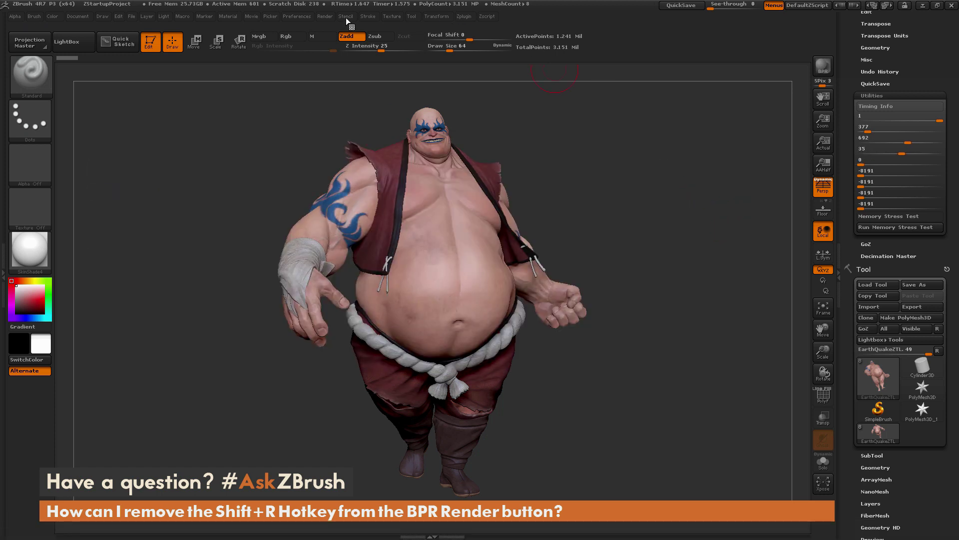
# Load the edited Hotkeys file through Preferences > Hotkeys > Load
pyautogui.click(296, 16)
pyautogui.click(316, 75)
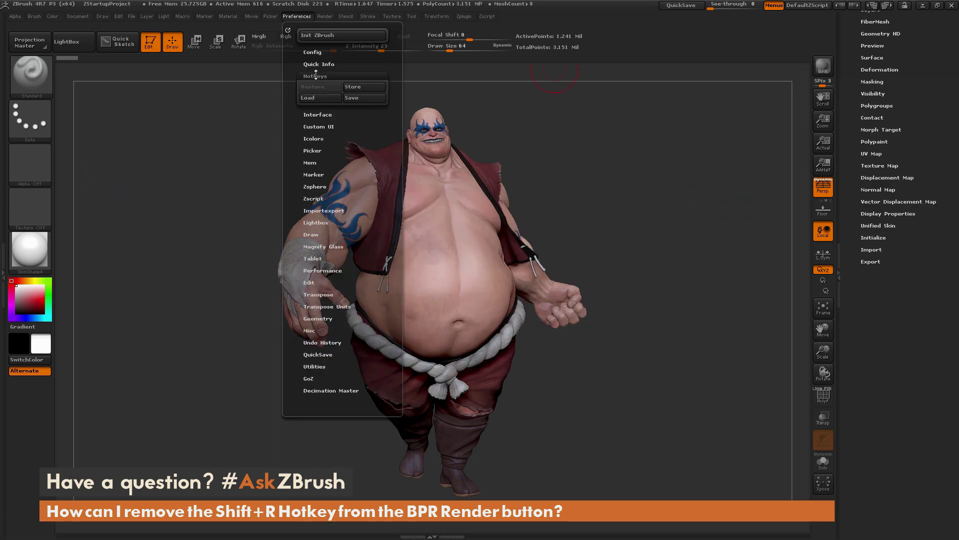
pyautogui.click(329, 98)
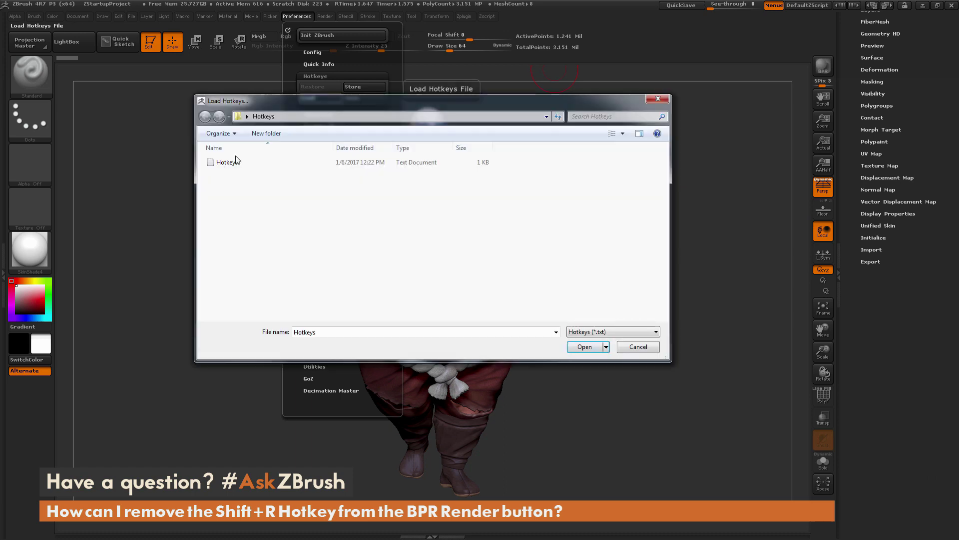
pyautogui.click(584, 347)
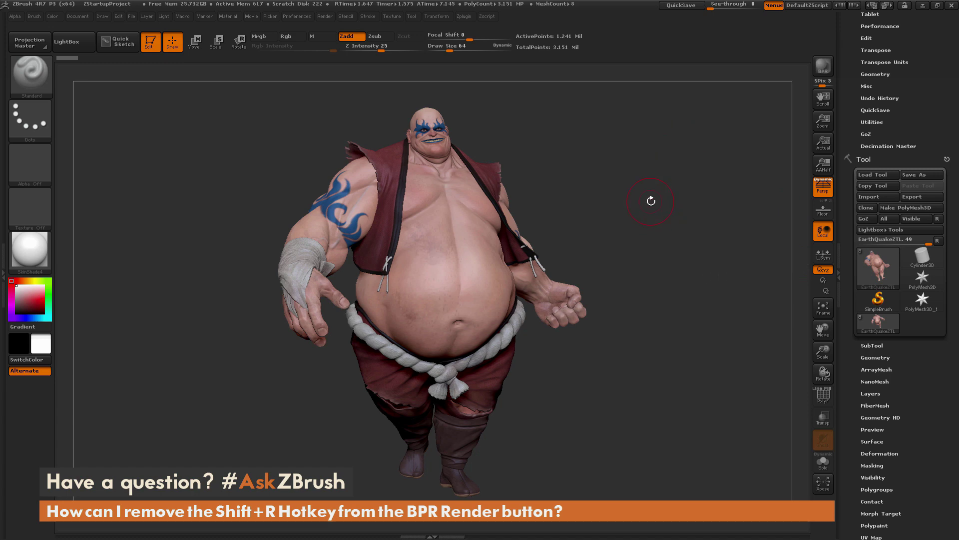
pyautogui.hotkey('alt', 'Tab')
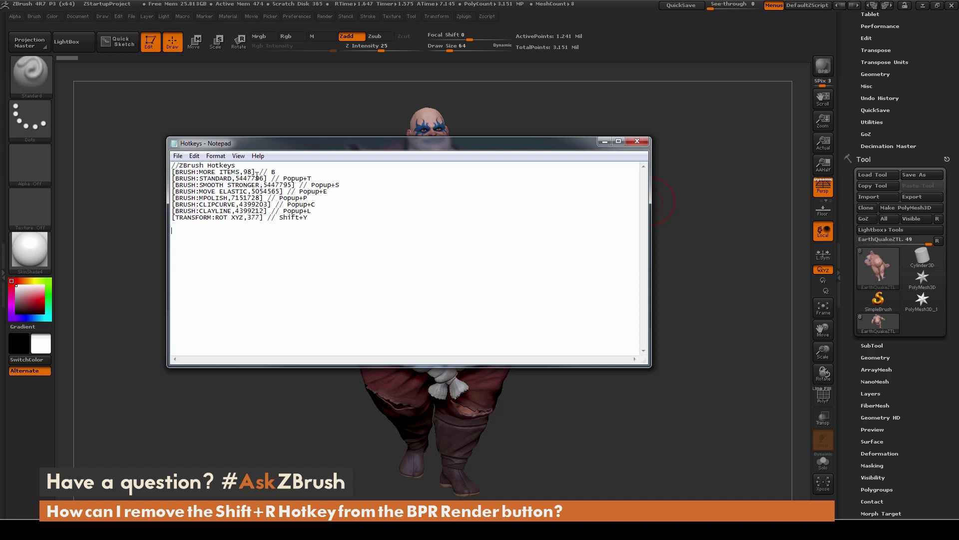
pyautogui.doubleClick(250, 178)
pyautogui.click(252, 179)
pyautogui.moveTo(283, 178); pyautogui.dragTo(315, 178)
pyautogui.click(315, 179)
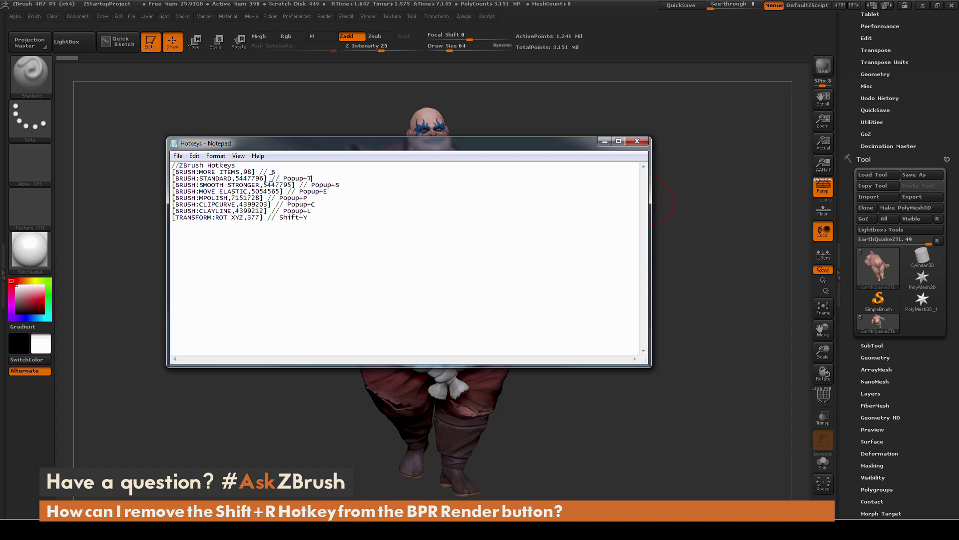
pyautogui.click(281, 120)
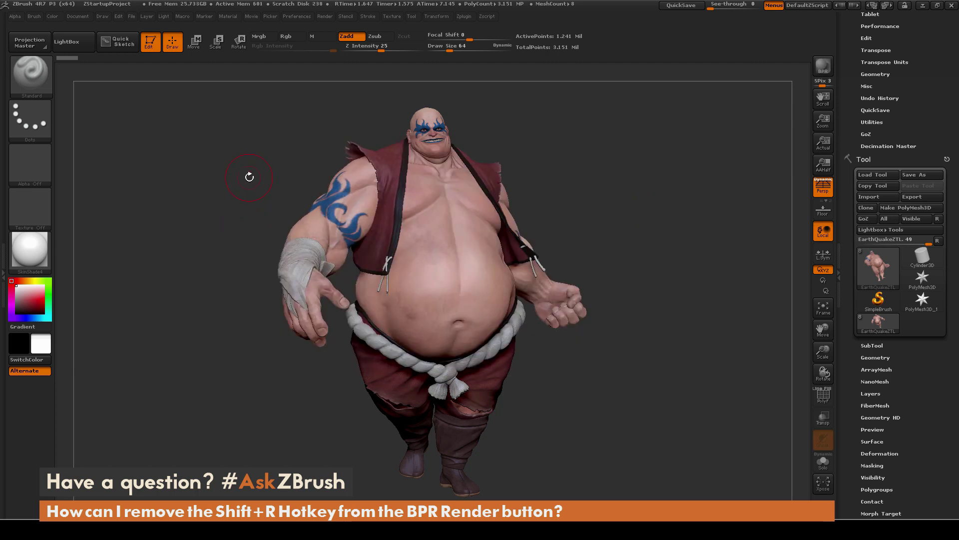
# Assign Shift+R to the Smooth brush and confirm moving it from its previous item
pyautogui.press('b')
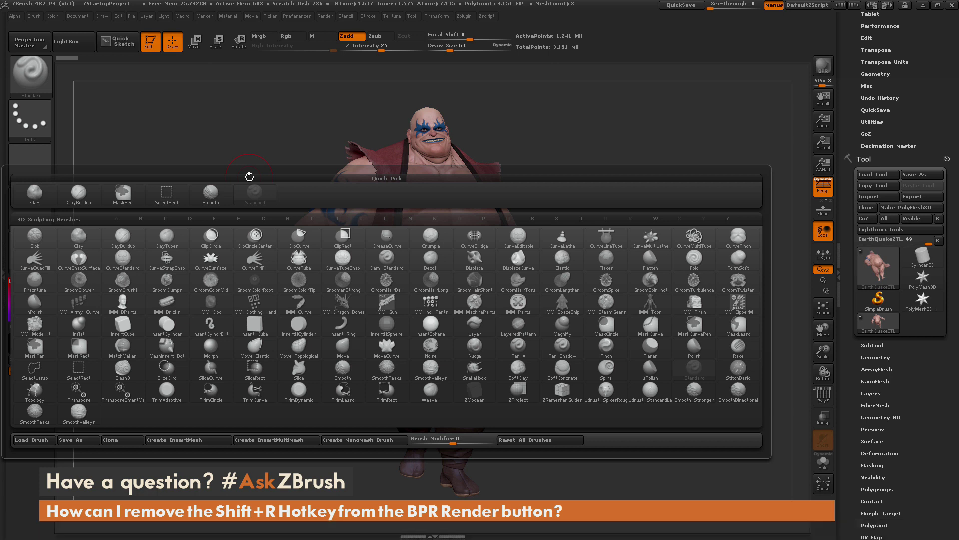
pyautogui.press('s')
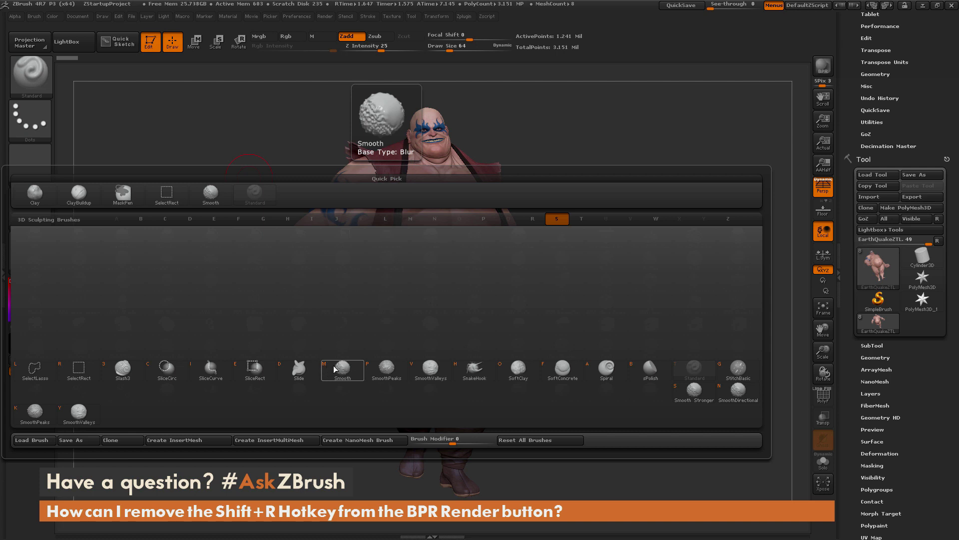
pyautogui.press('ctrl')
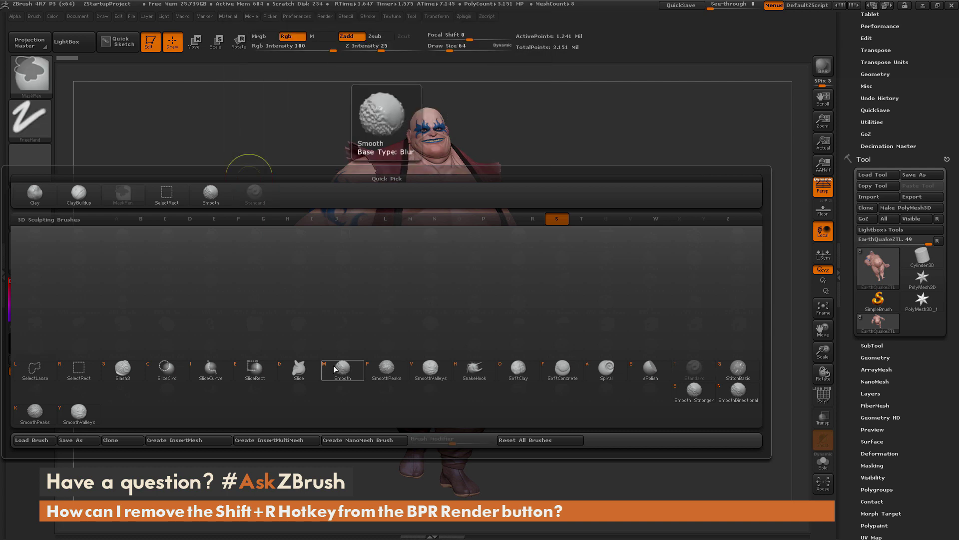
pyautogui.keyDown('ctrl'); pyautogui.keyDown('alt'); pyautogui.click(335, 369); pyautogui.keyUp('alt'); pyautogui.keyUp('ctrl')
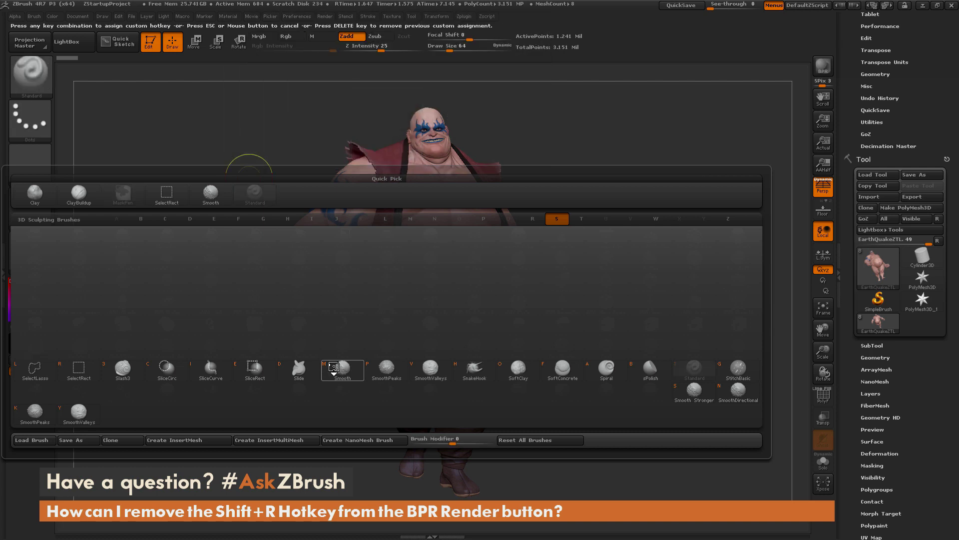
pyautogui.hotkey('shift', 'r')
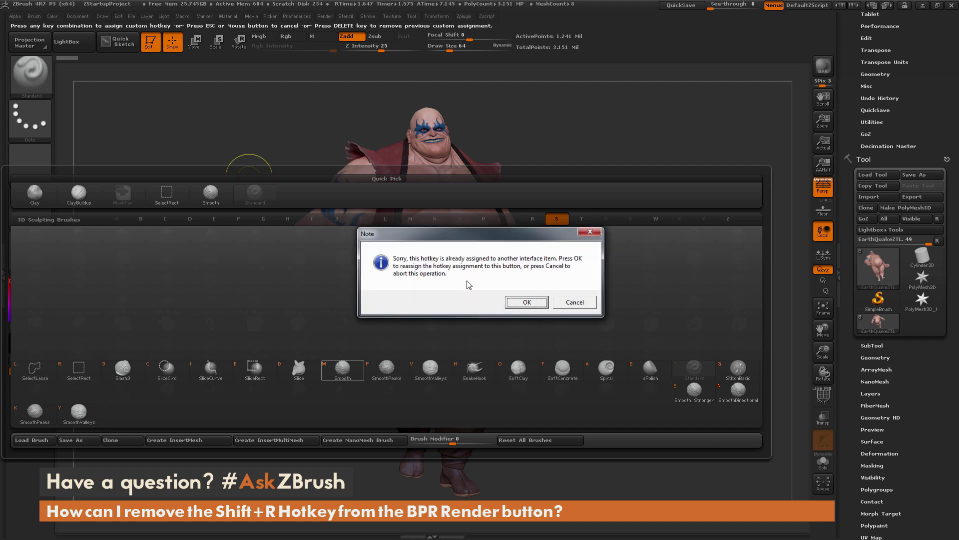
pyautogui.click(523, 303)
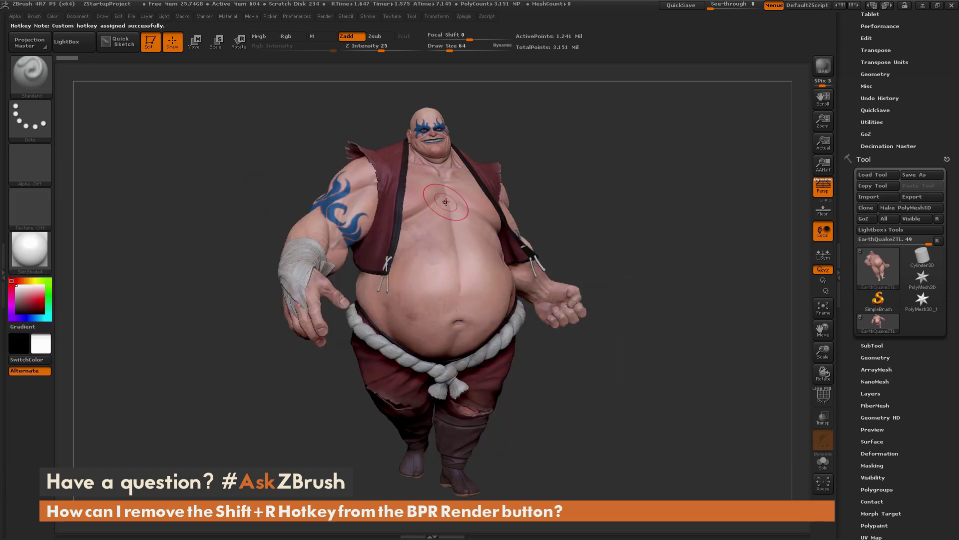
# Check Smooth in the brush picker, then save hotkeys over the existing Hotkeys file
pyautogui.press('b')
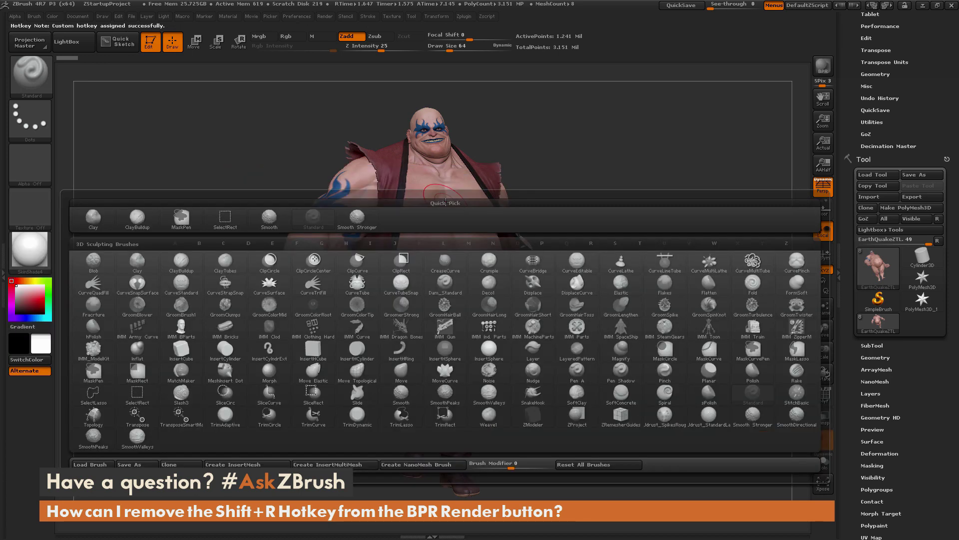
pyautogui.press('s')
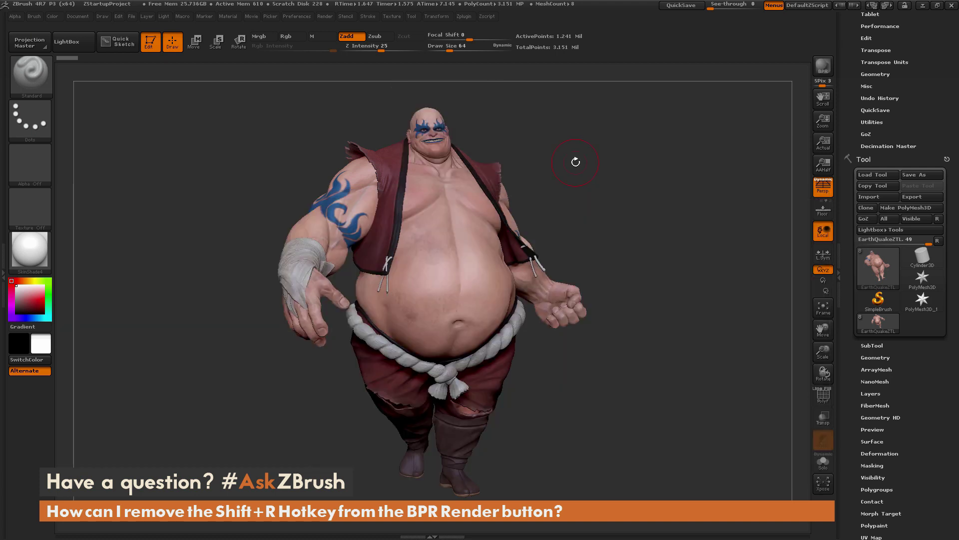
pyautogui.click(302, 15)
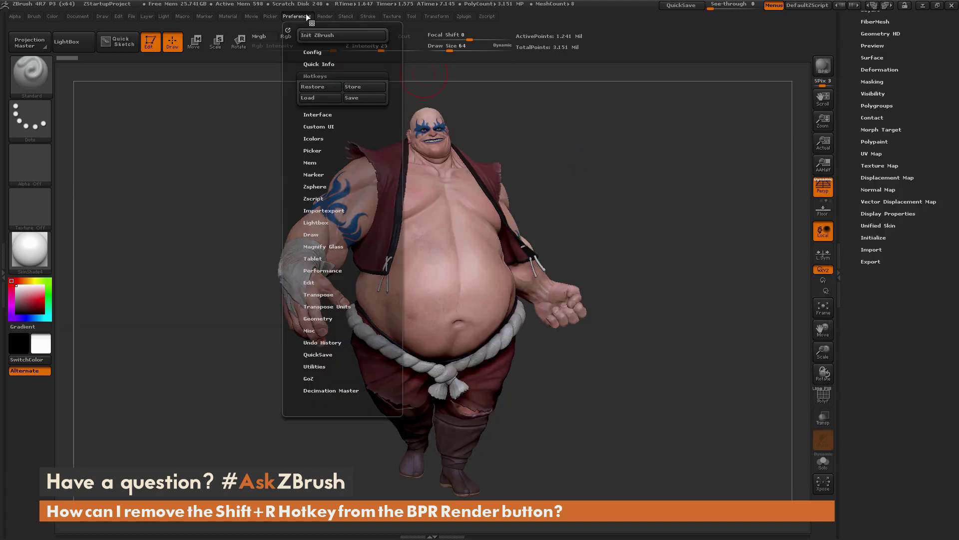
pyautogui.click(361, 98)
pyautogui.click(252, 165)
pyautogui.click(588, 346)
pyautogui.click(498, 268)
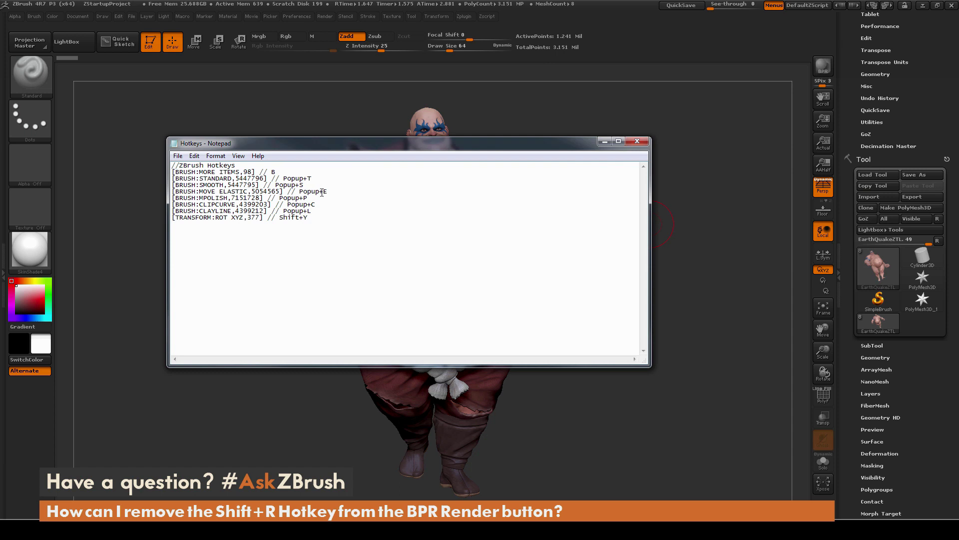
pyautogui.moveTo(305, 185); pyautogui.dragTo(168, 184)
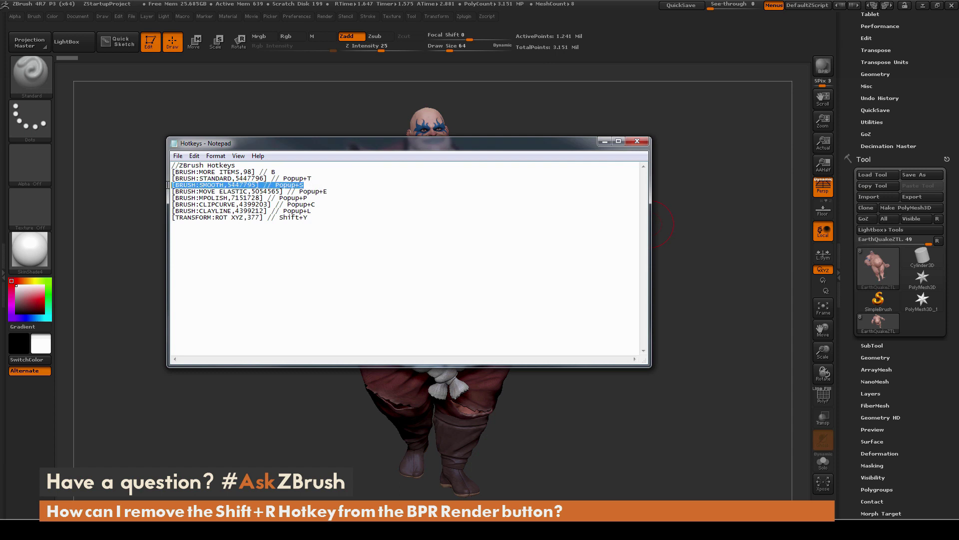
pyautogui.moveTo(303, 185); pyautogui.dragTo(292, 185)
pyautogui.moveTo(227, 185); pyautogui.dragTo(258, 185)
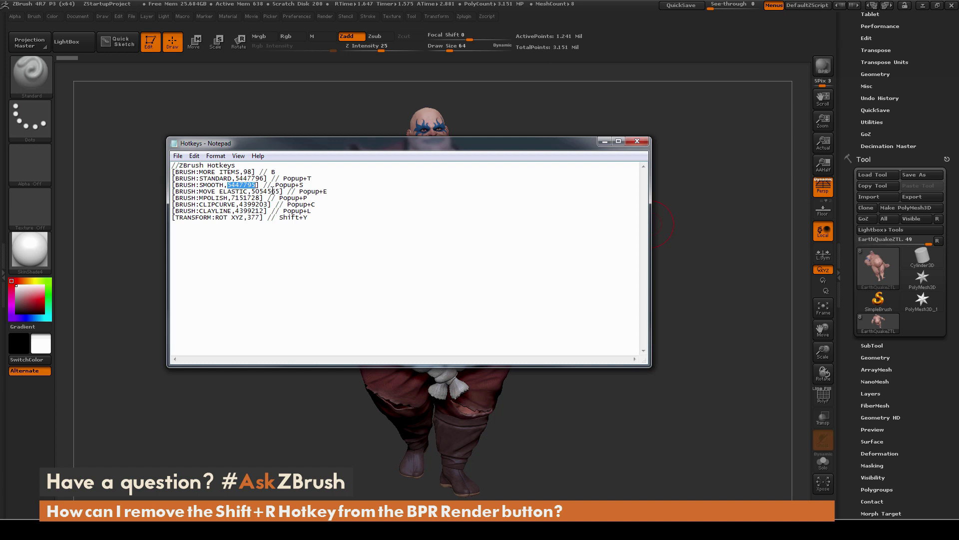
pyautogui.moveTo(311, 211); pyautogui.dragTo(160, 181)
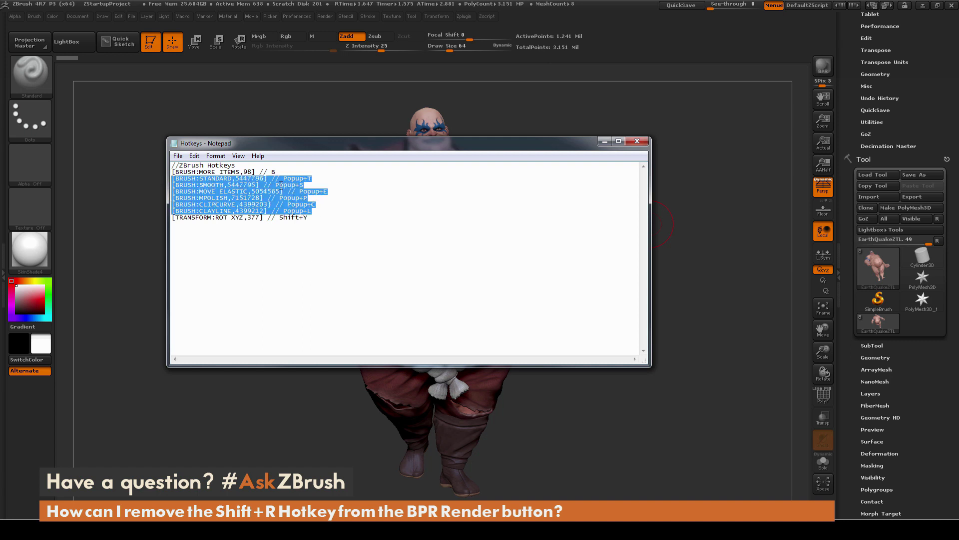
pyautogui.doubleClick(249, 171)
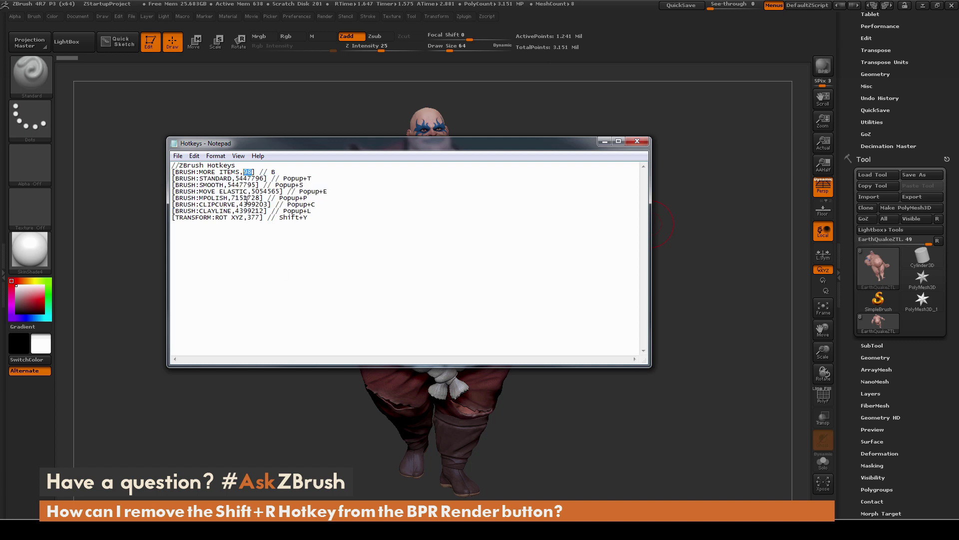
pyautogui.click(772, 105)
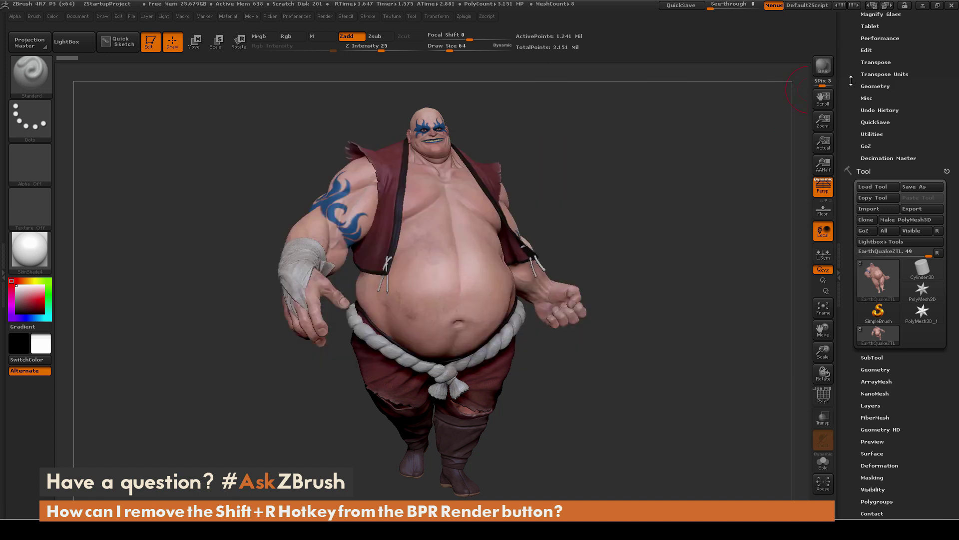
# Scroll the tray to the Preferences palette and expand Utilities
pyautogui.moveTo(854, 74); pyautogui.dragTo(847, 136)
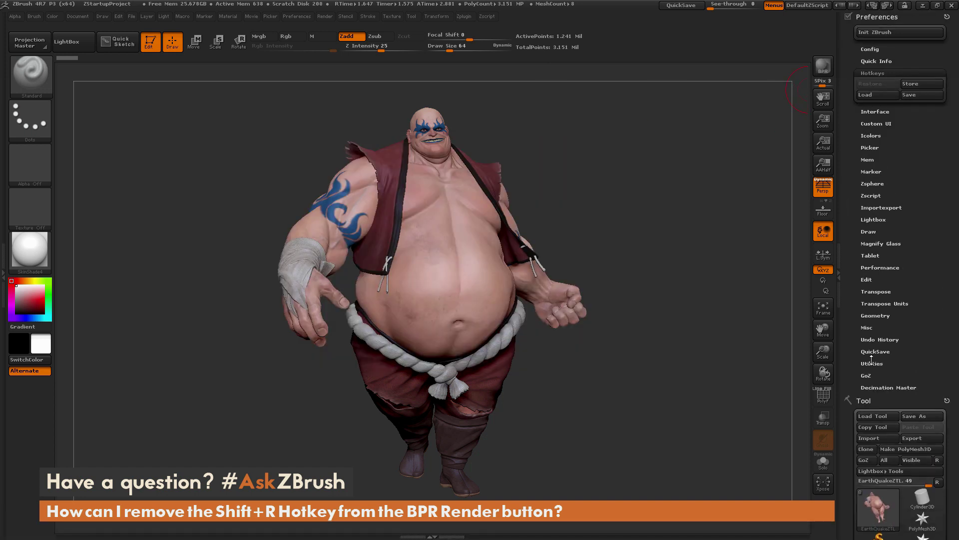
pyautogui.click(872, 348)
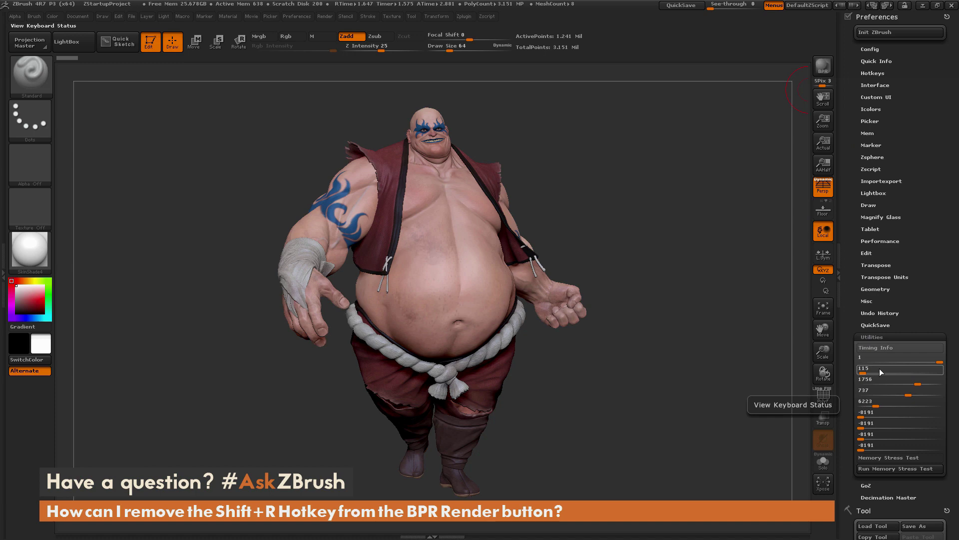